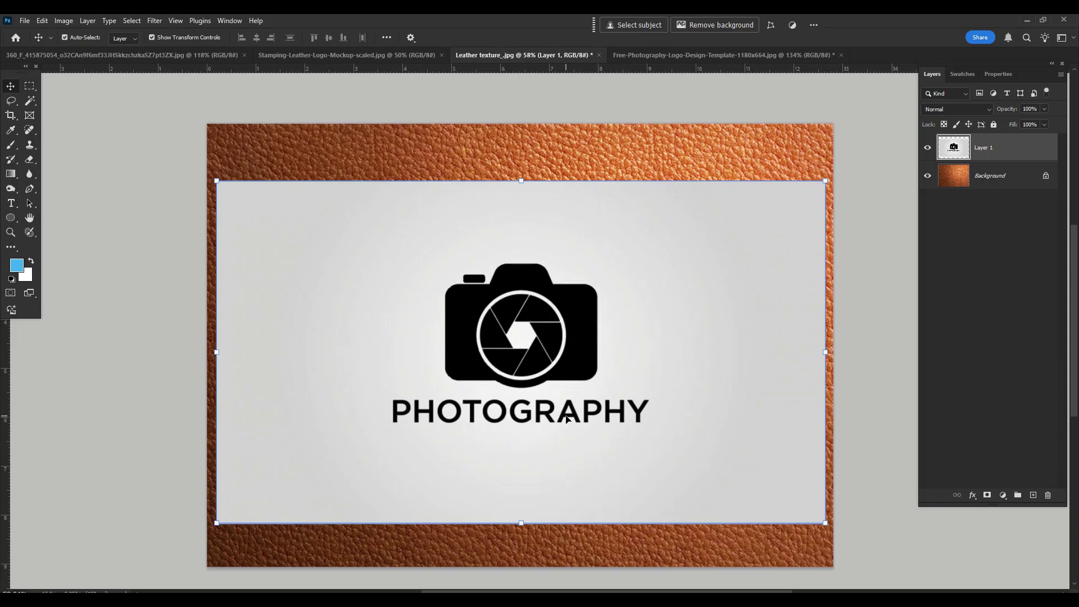
Nudge the logo image down slightly and delete its light backdrop with the Magic Wand, including the aperture and enclosed letter areas.
left_click_drag(567, 337, 567, 346)
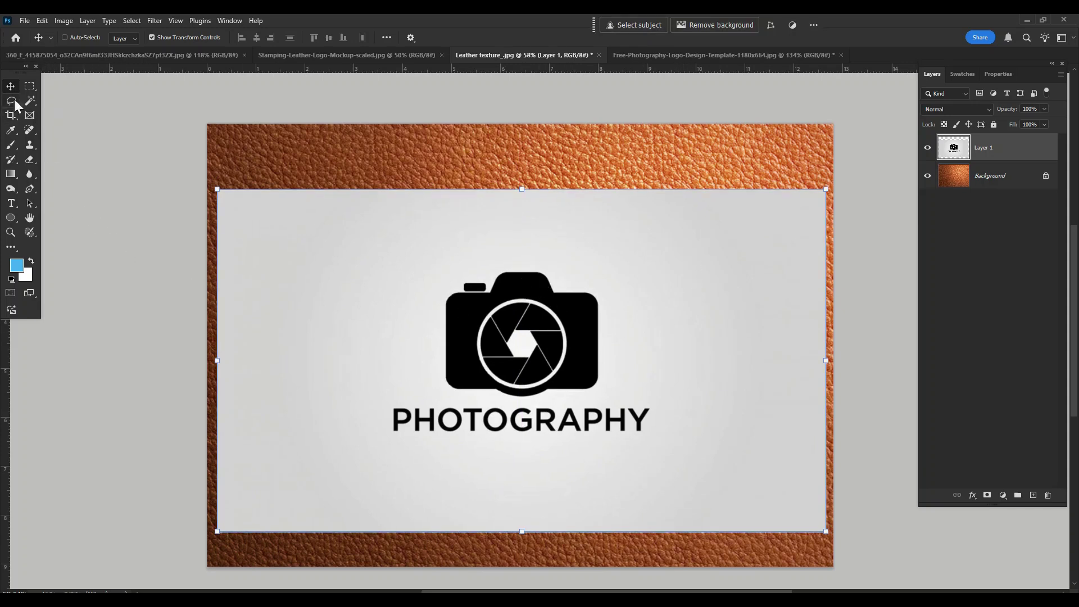
left_click(33, 102)
right_click(36, 98)
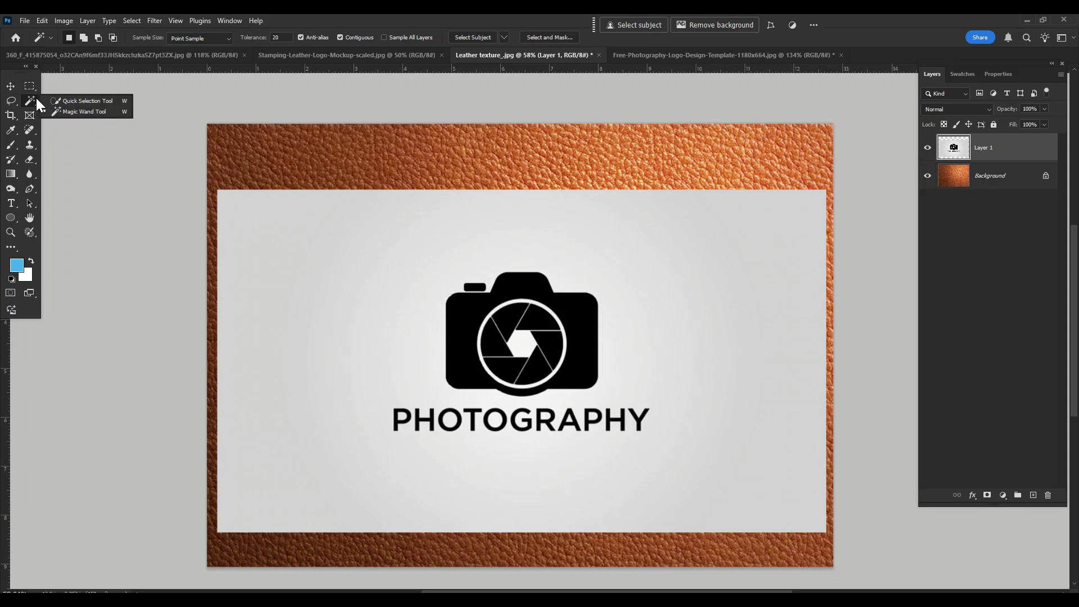
left_click(52, 110)
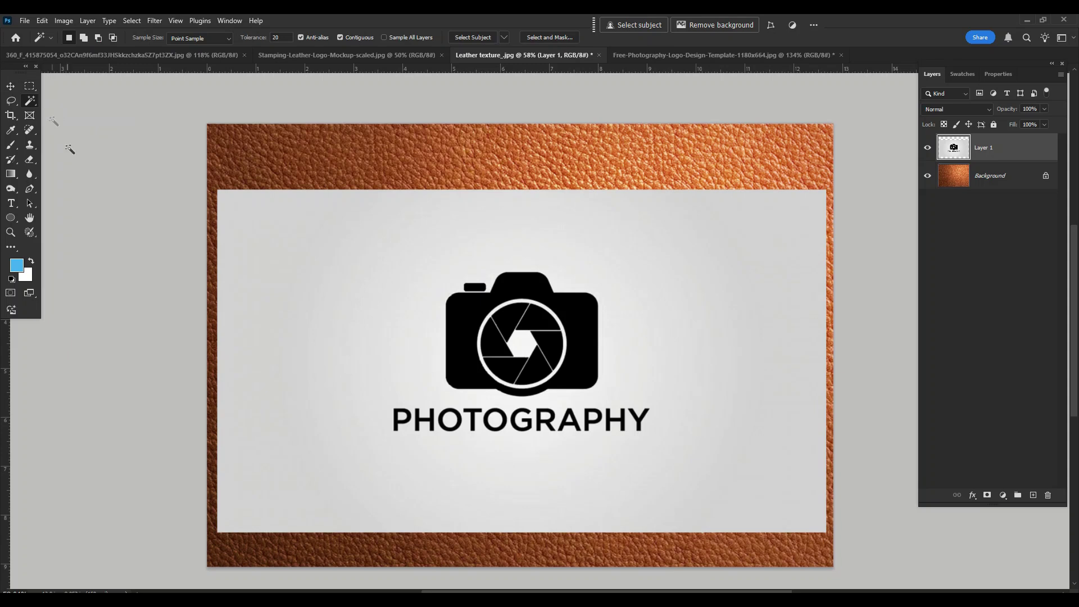
left_click(320, 276)
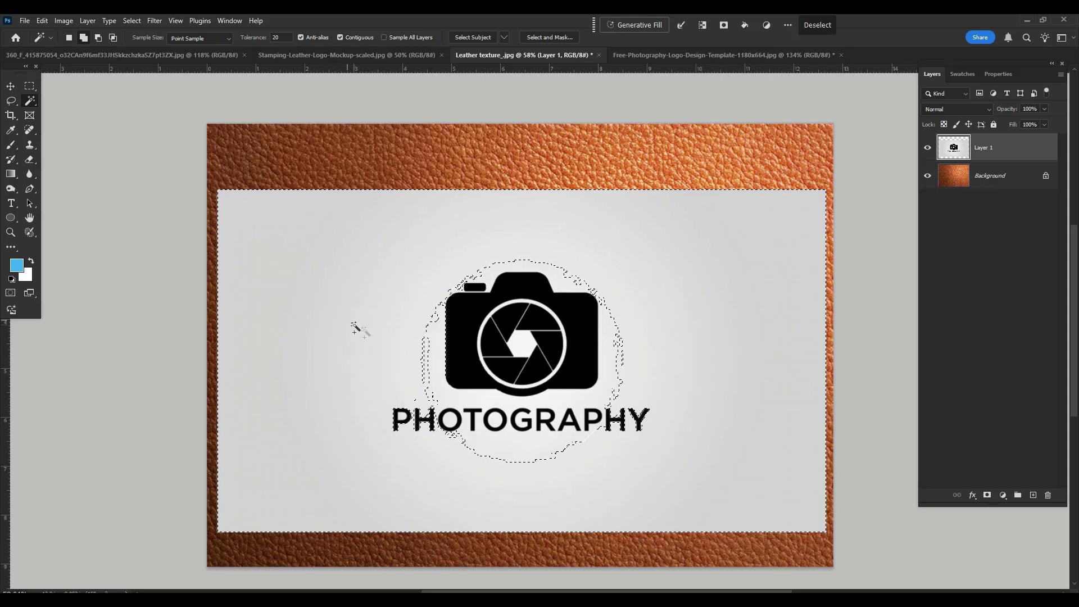
left_click(422, 345)
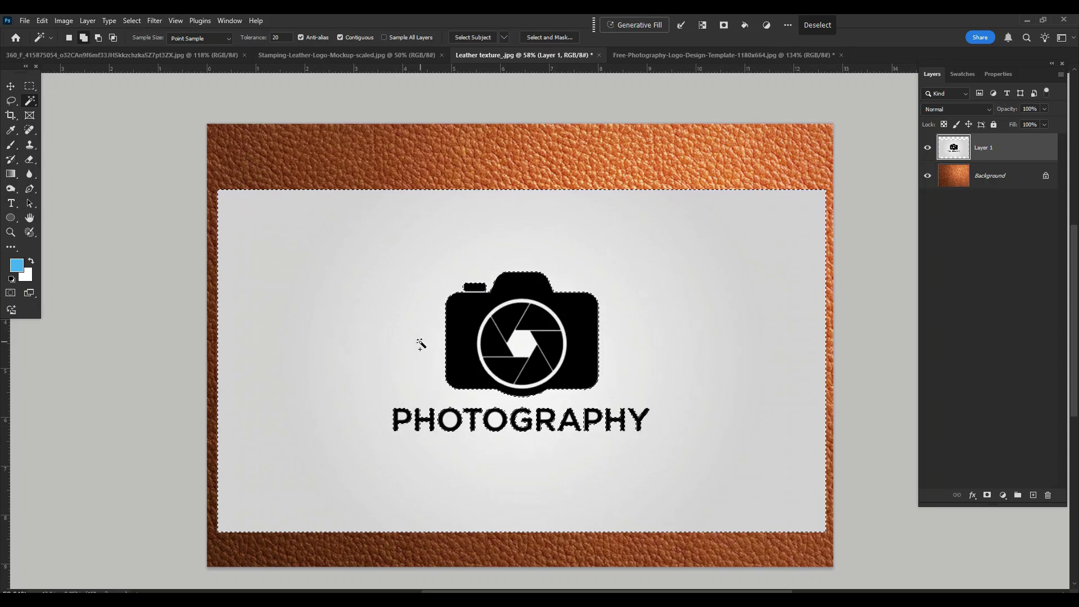
left_click(519, 344)
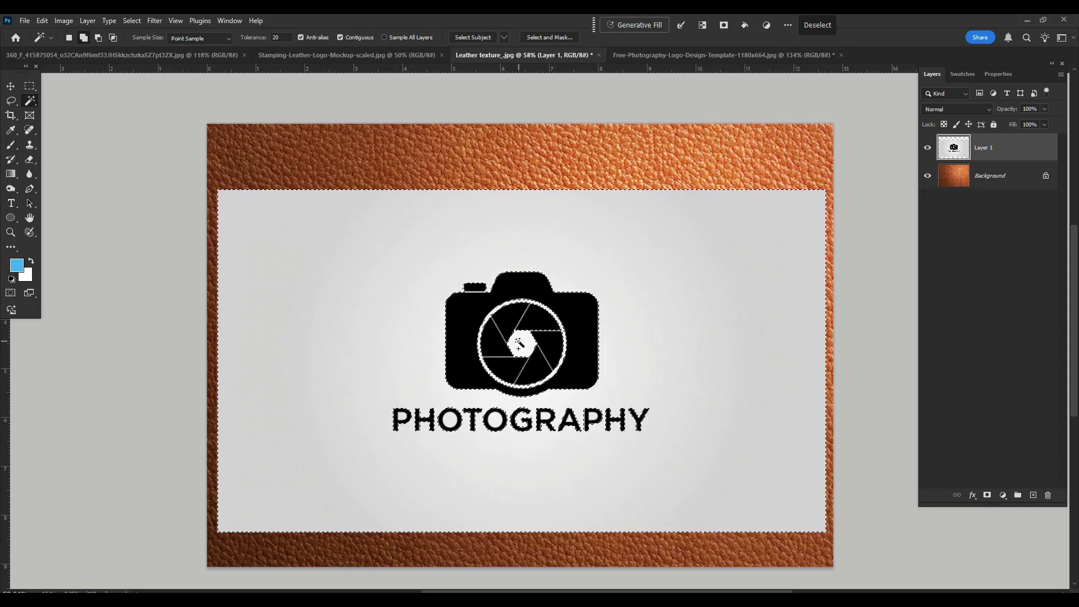
left_click(548, 419, "shift")
left_click(449, 420)
left_click(495, 420)
left_click(403, 418, "shift")
key("Delete")
key("ctrl+d")
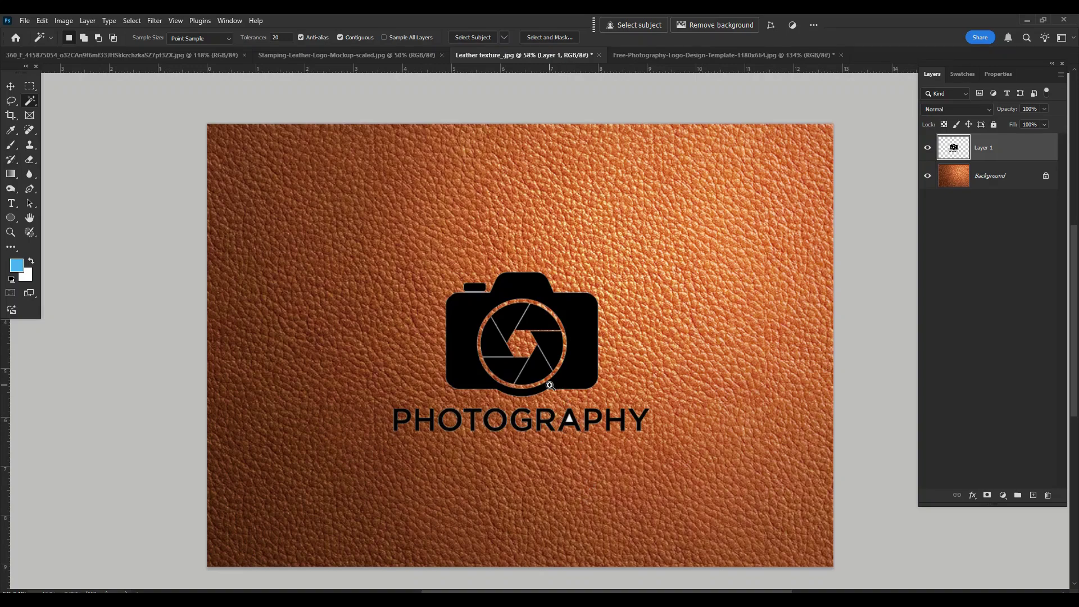
Enlarge the camera logo and PHOTOGRAPHY text proportionally about their centre to cover most of the leather texture.
left_click_drag(543, 353, 609, 499)
left_click(608, 499)
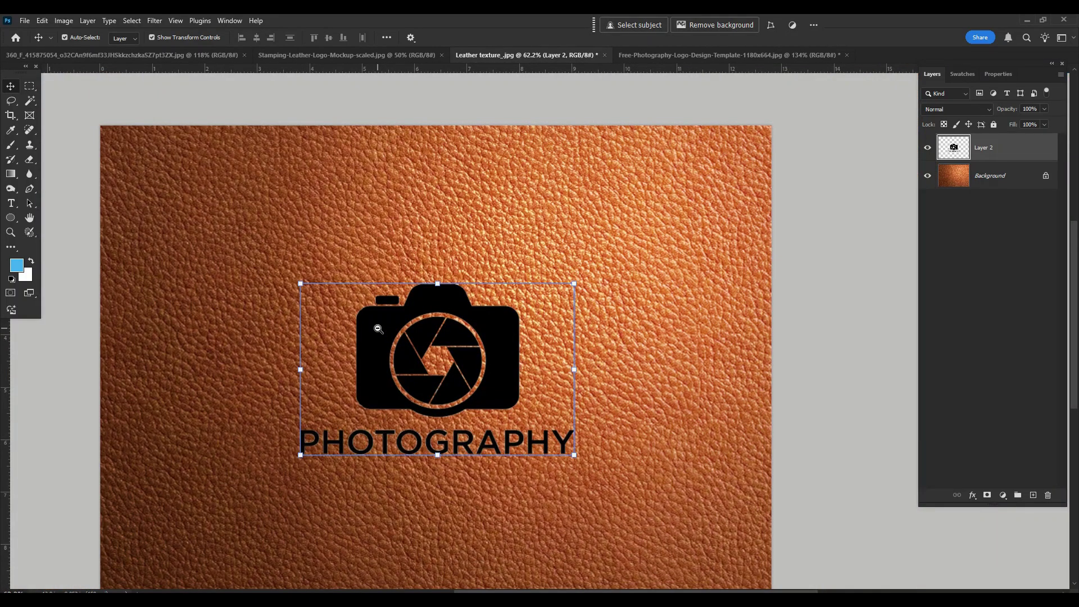
left_click_drag(437, 366, 488, 340)
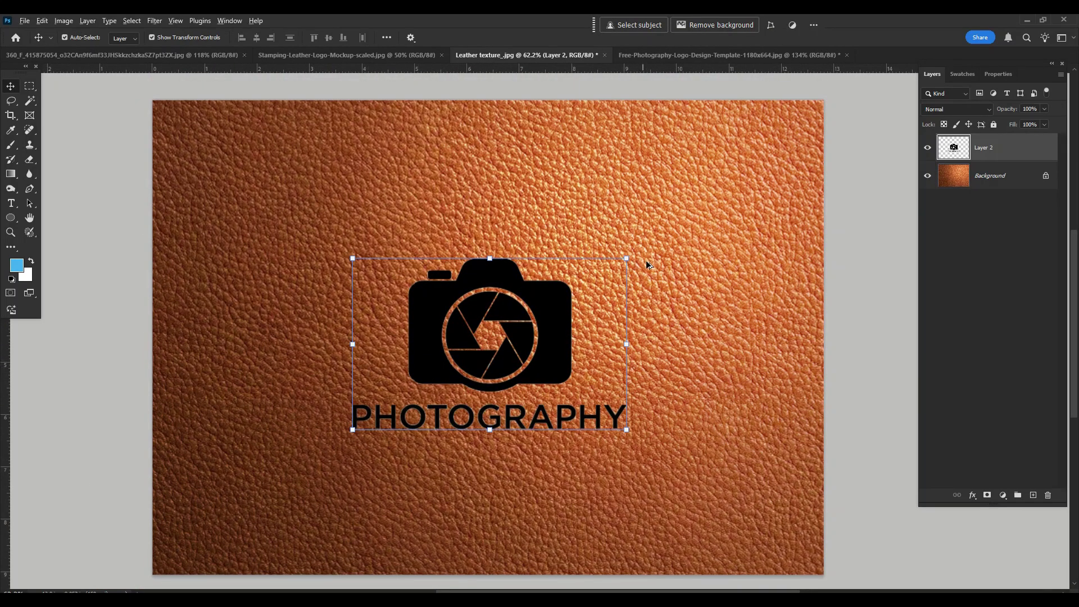
left_click_drag(626, 258, 710, 203)
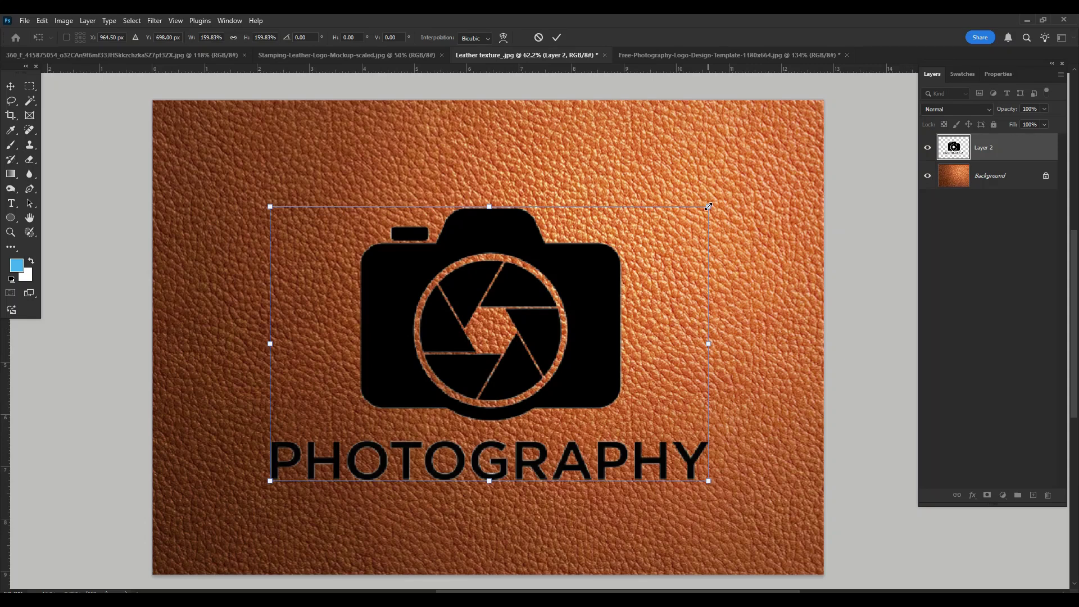
left_click_drag(708, 207, 767, 192)
key("Return")
left_click_drag(541, 373, 569, 356)
left_click_drag(640, 316, 634, 314)
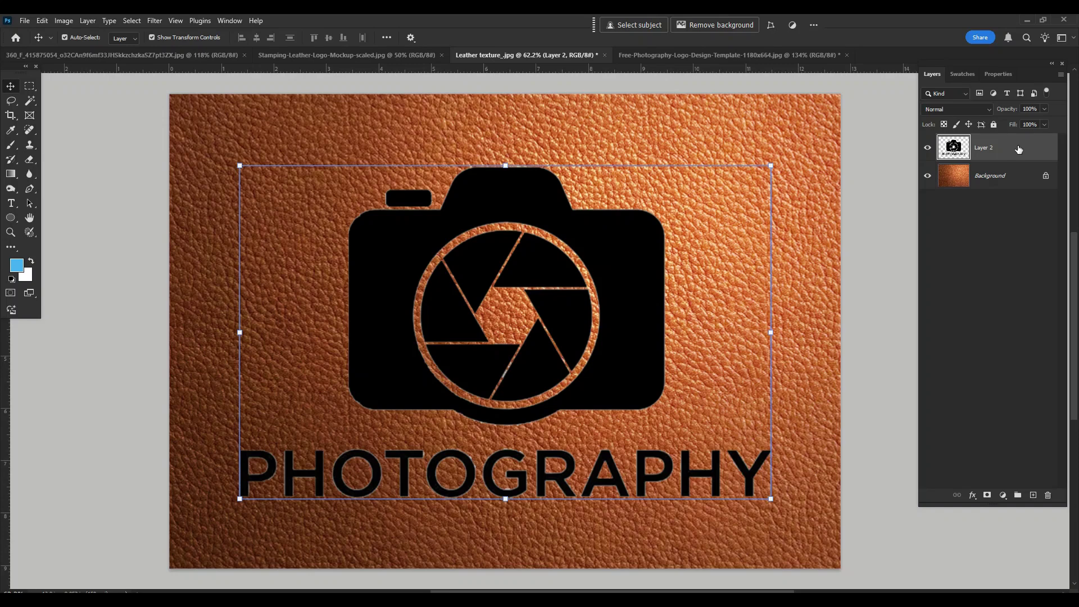
Convert the logo on Layer 2 to a smart object and make a hidden duplicate of it above the original.
key("ctrl")
left_click(1061, 75)
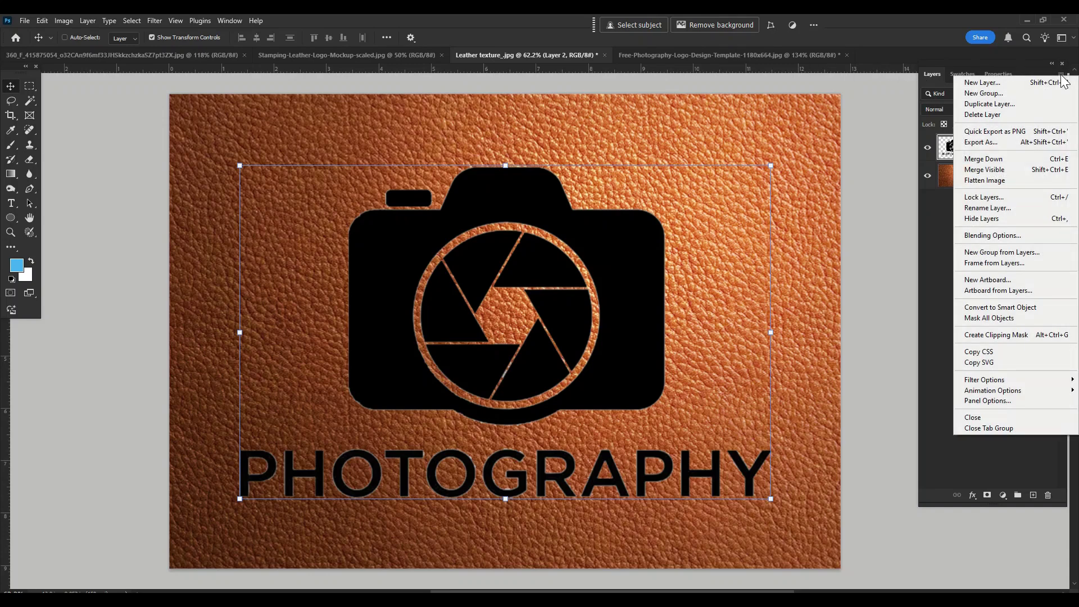
left_click(996, 308)
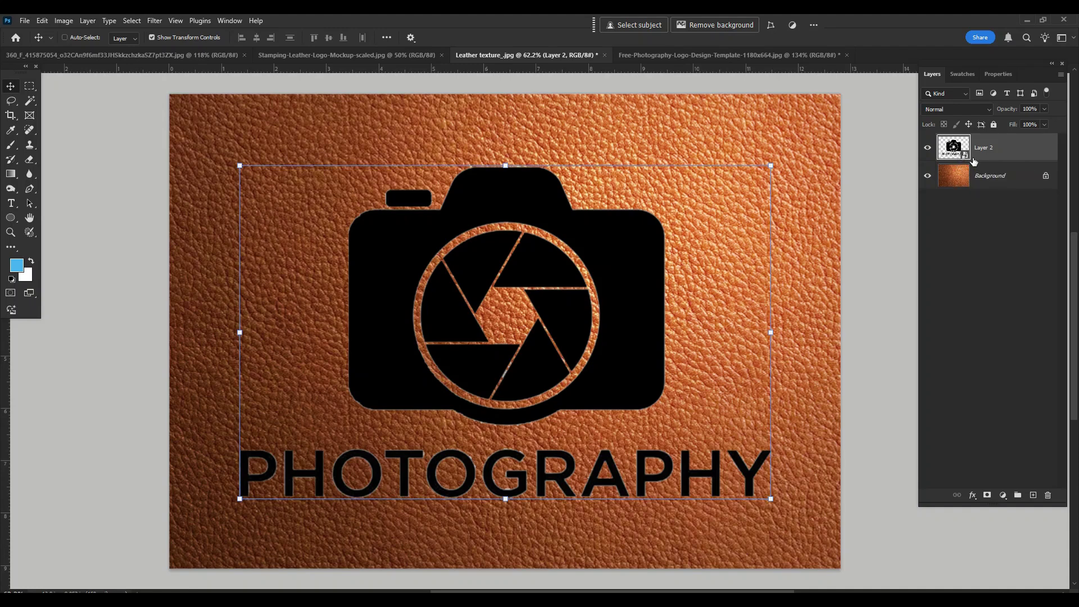
key("ctrl+j")
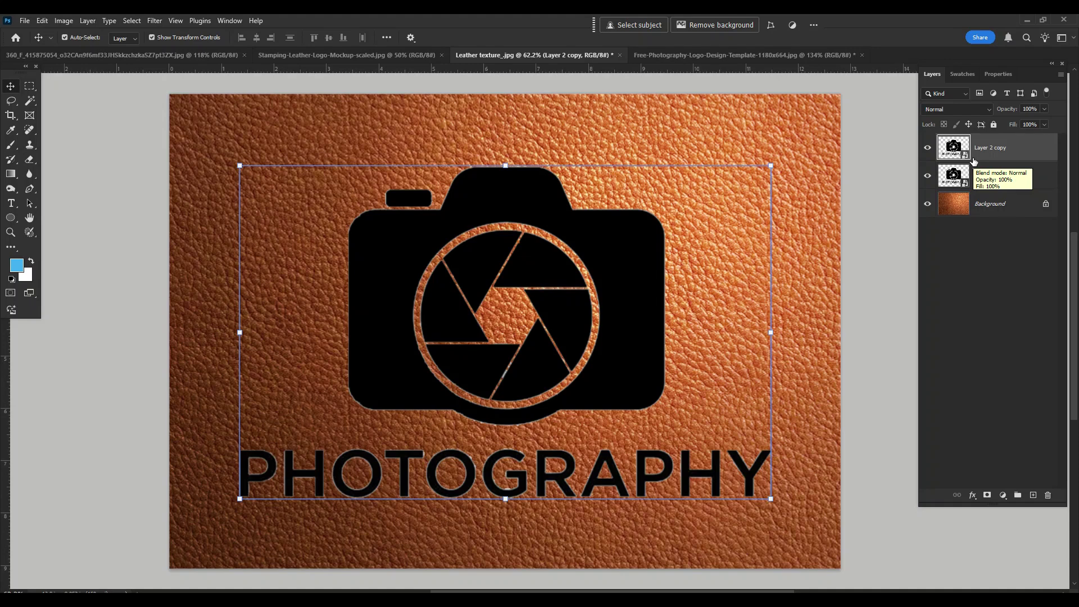
left_click(928, 149)
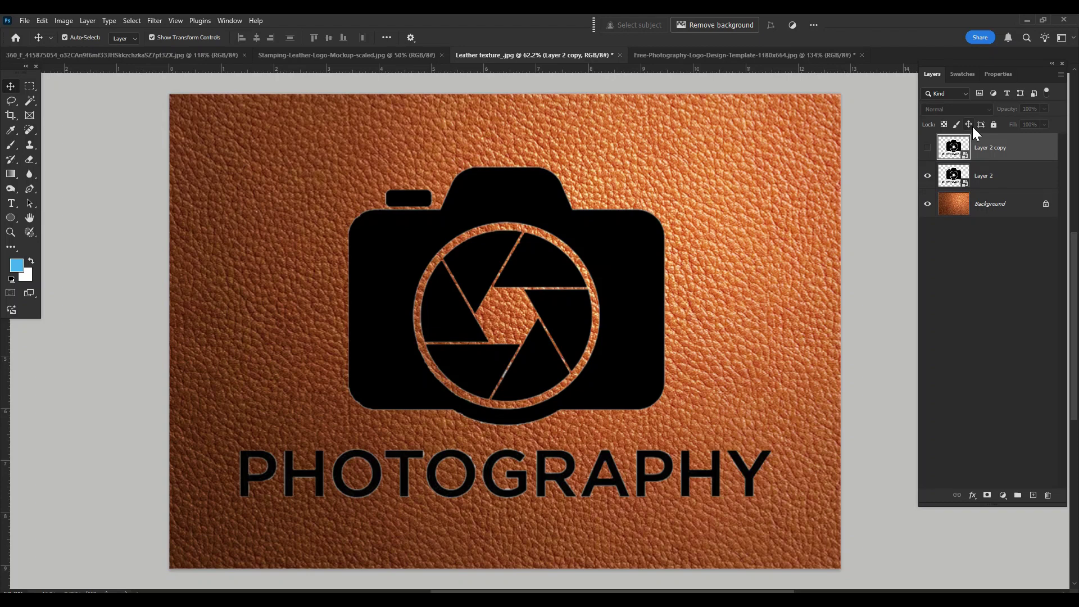
Apply a Gaussian Blur with a 1.0 pixel radius to the original logo smart object, Layer 2.
left_click(988, 183)
left_click(989, 185)
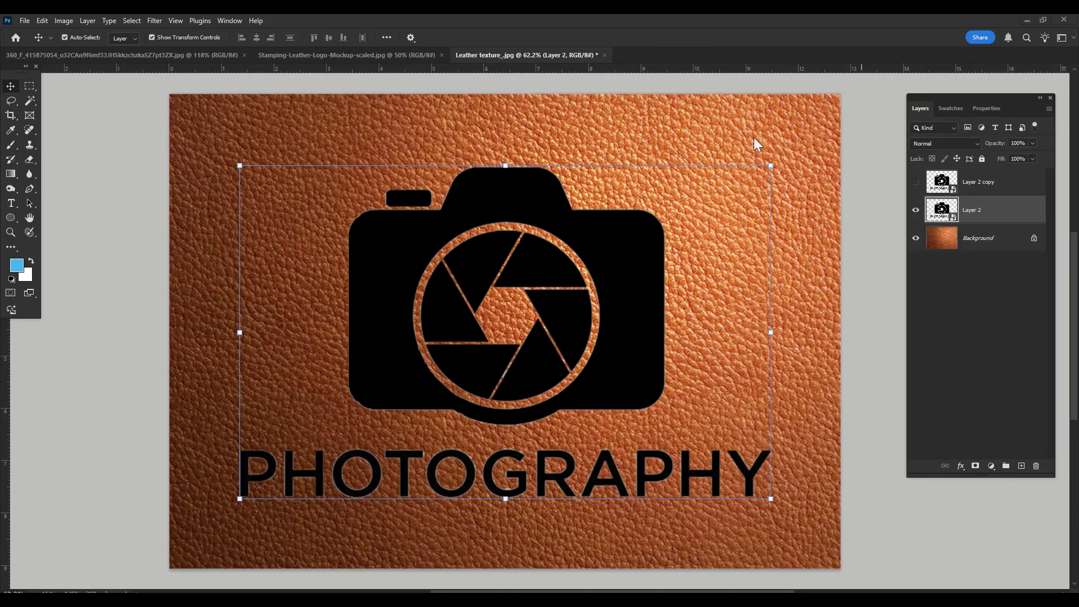
left_click(970, 222)
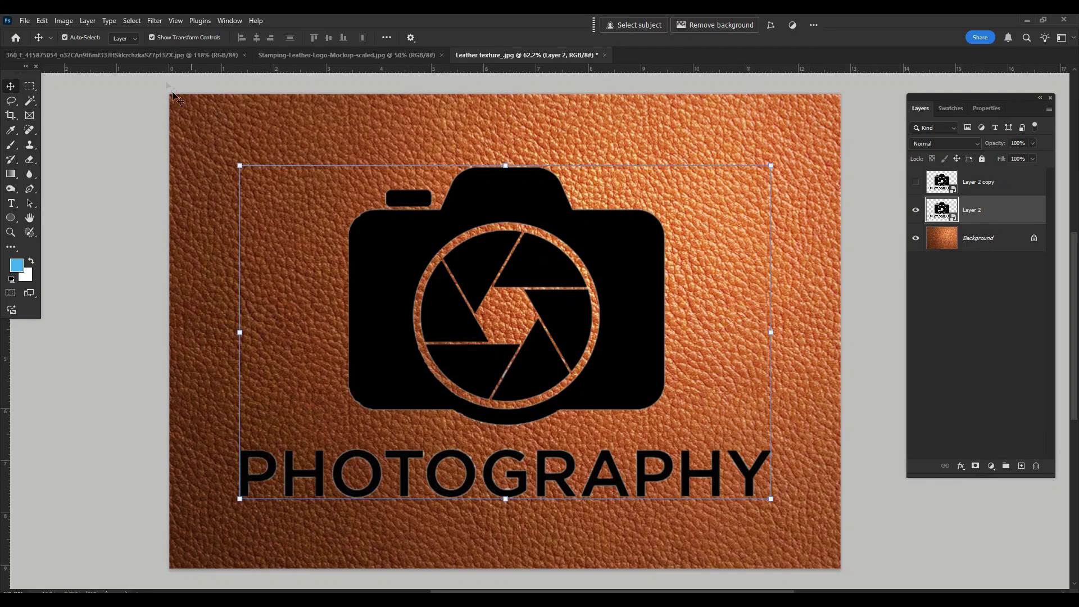
left_click(157, 20)
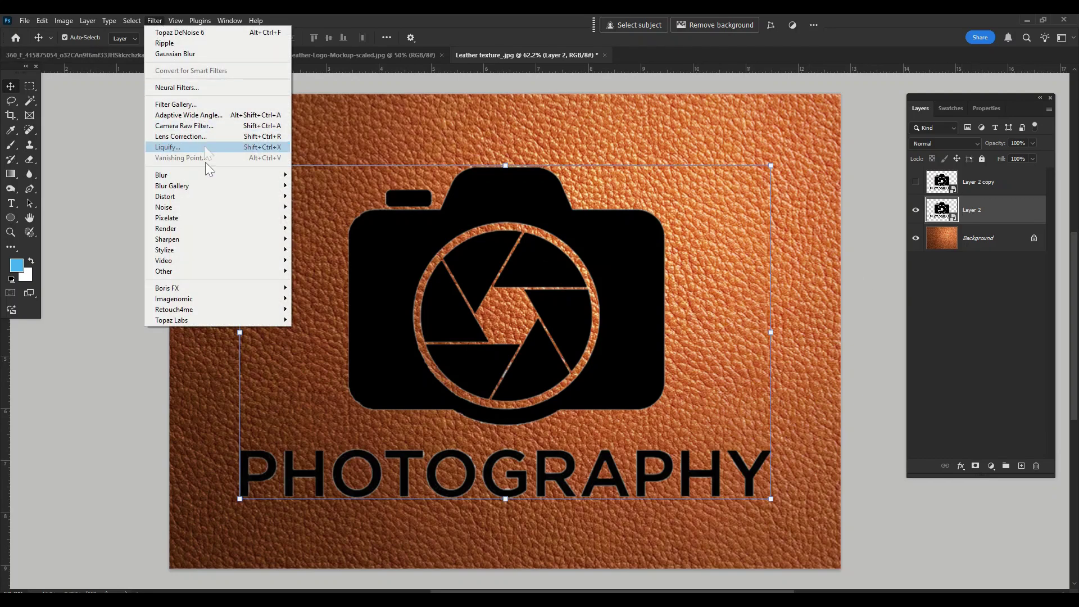
mouse_move(202, 175)
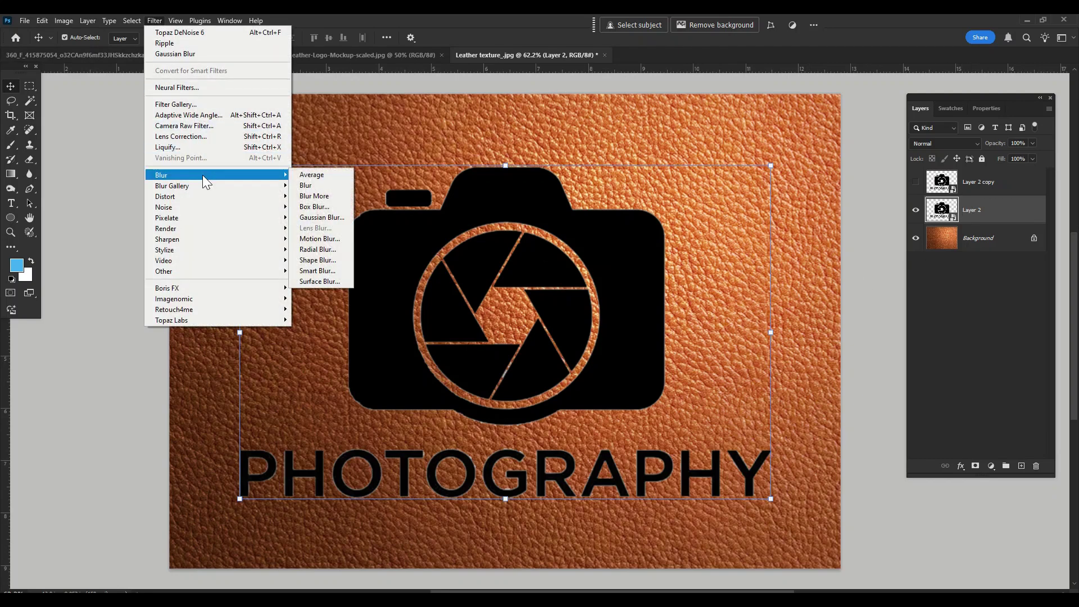
left_click(328, 218)
left_click(836, 290)
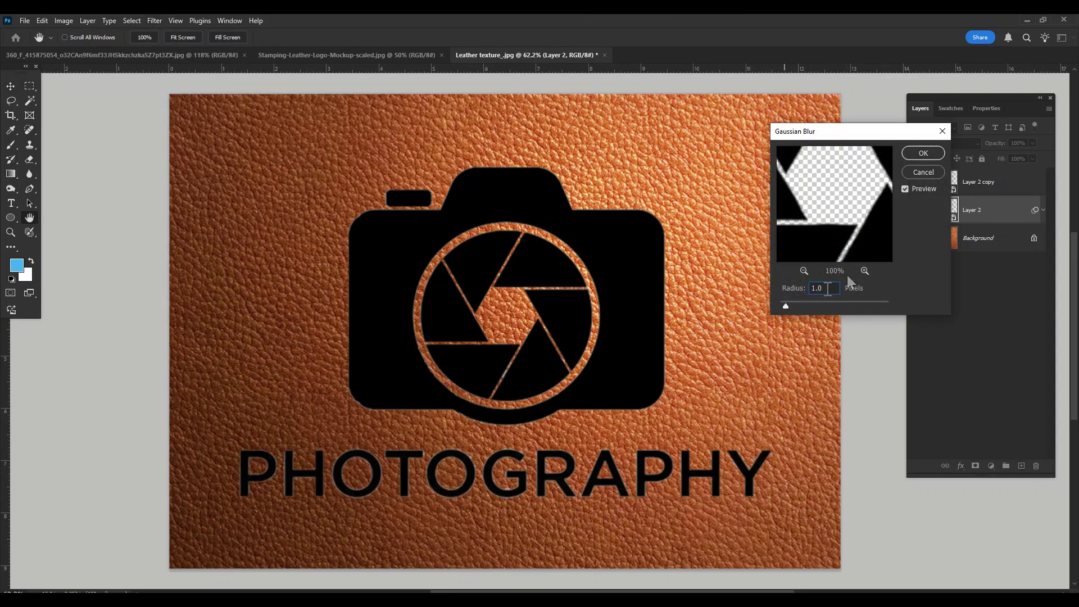
left_click(930, 153)
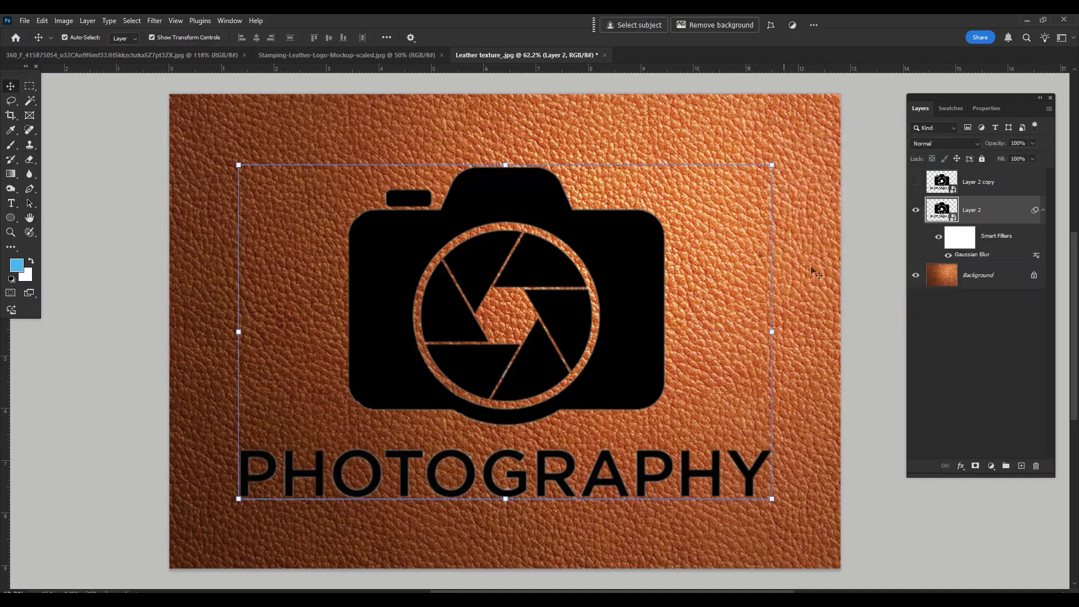
Examine the camera's blurred edges up close and check the Gaussian Blur smart filter's blending options.
left_click(639, 198, "ctrl")
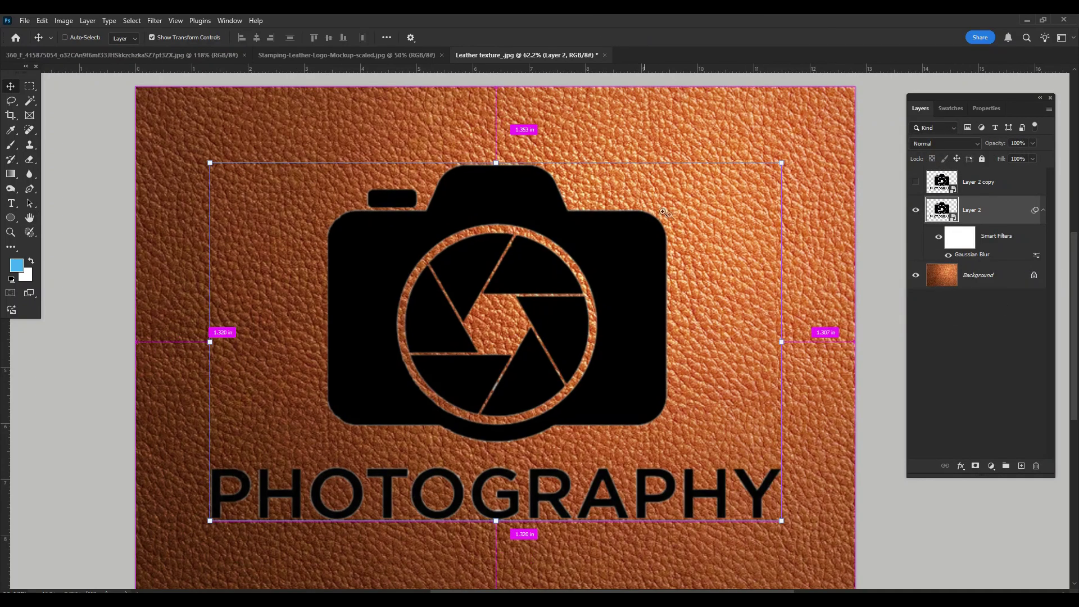
left_click_drag(723, 245, 731, 246)
left_click_drag(568, 205, 563, 231)
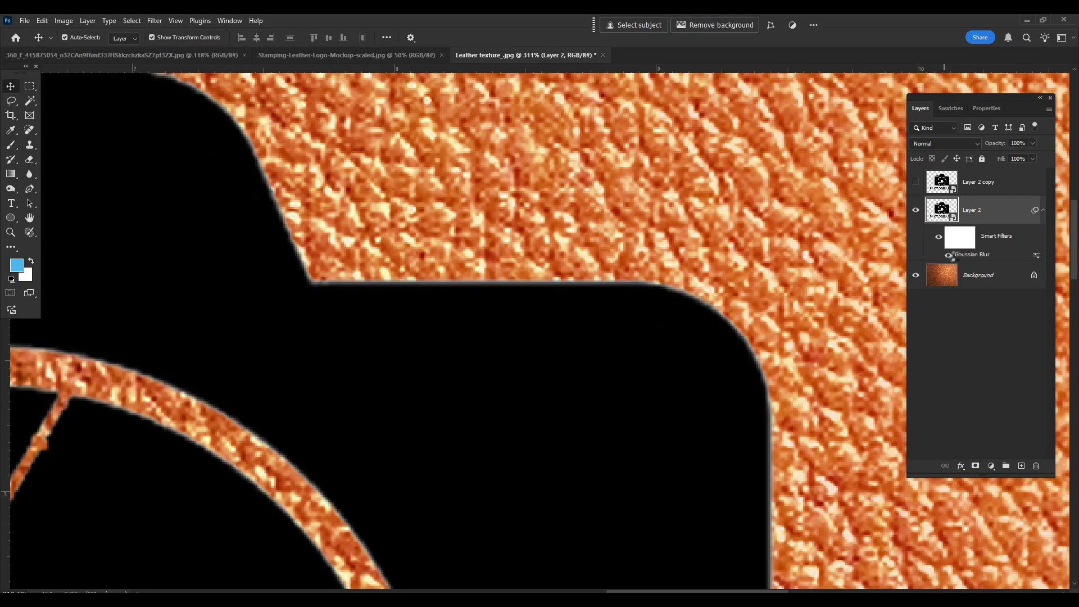
double_click(1038, 258)
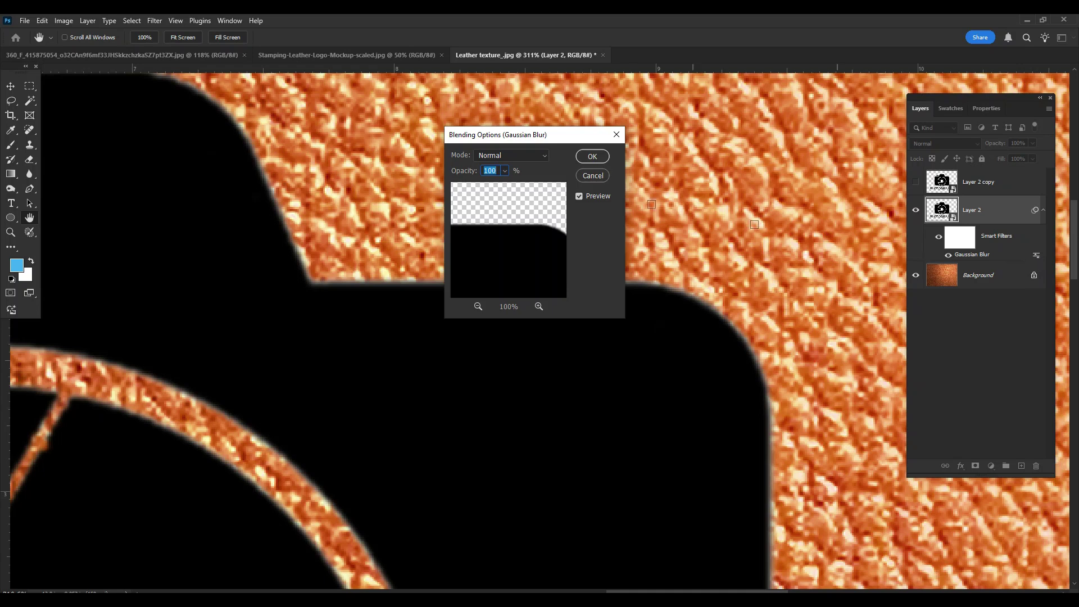
left_click(505, 171)
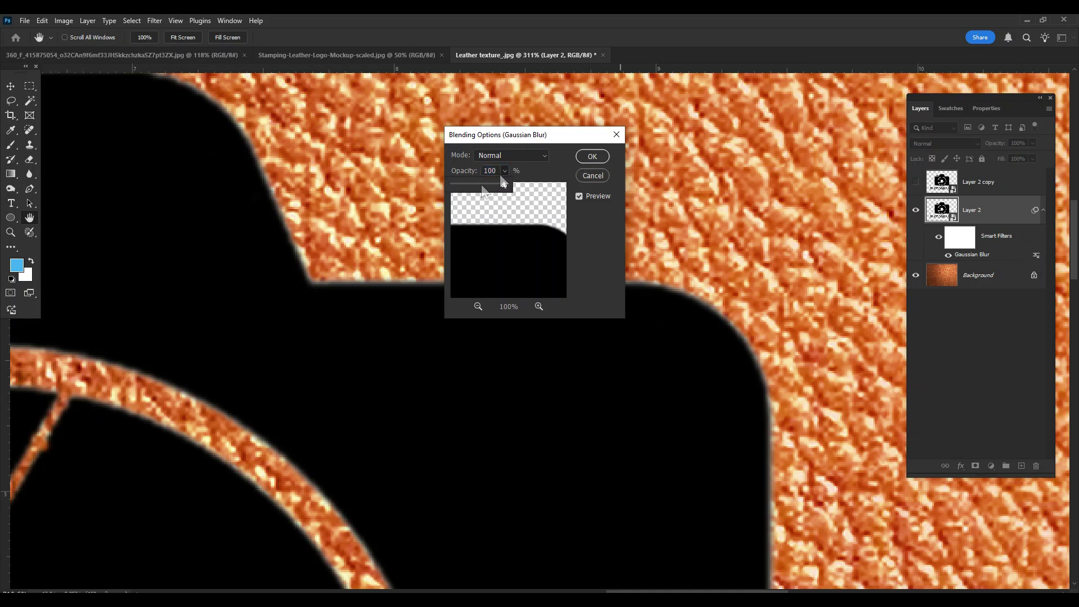
left_click(592, 175)
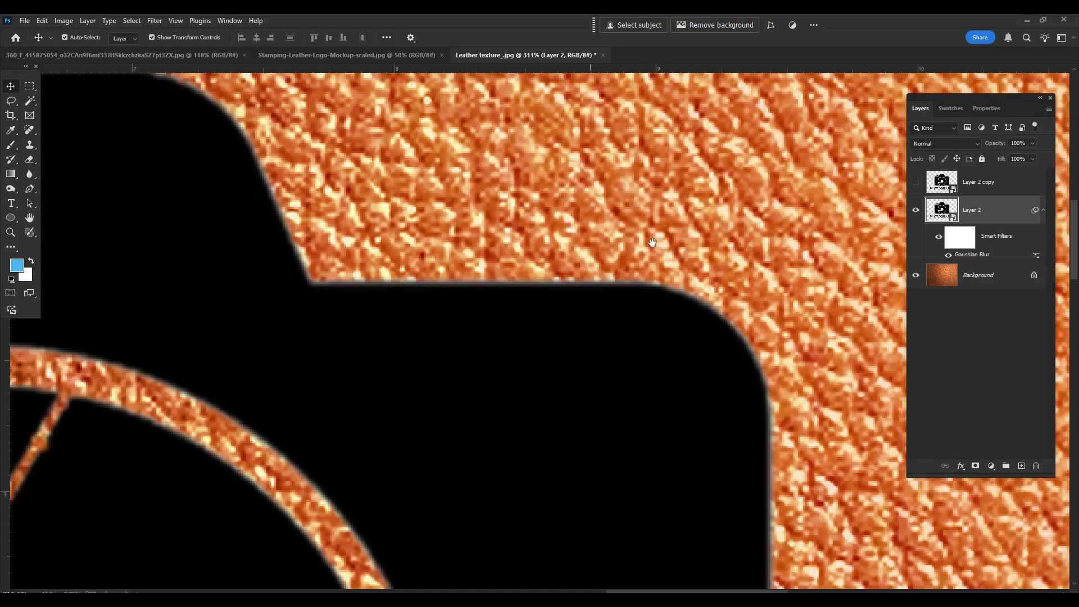
scroll(403, 292, "down", 5)
scroll(556, 272, "down", 2)
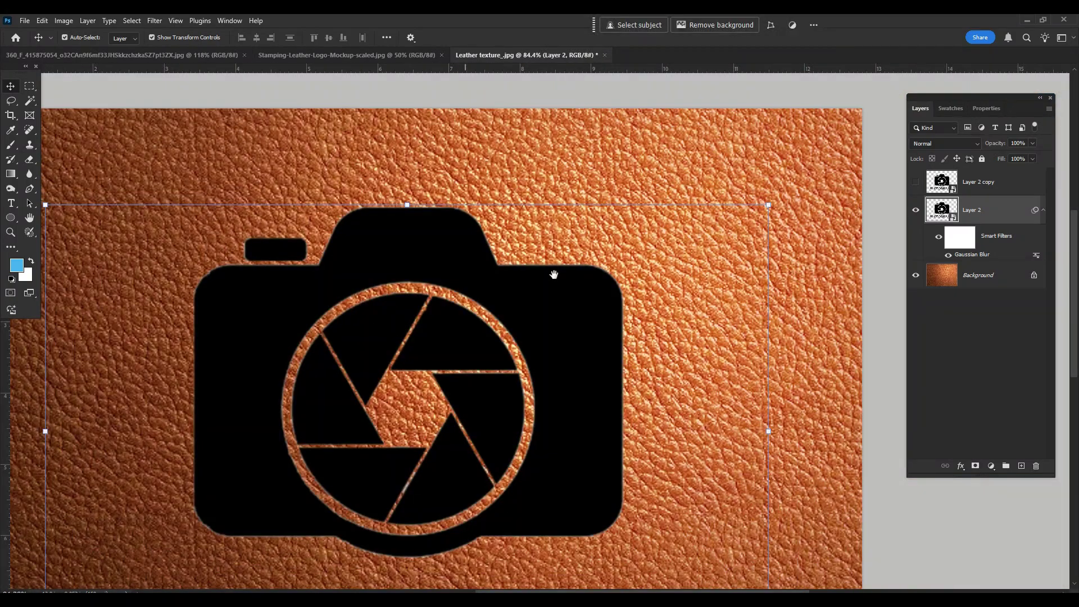
scroll(555, 272, "up", 3)
left_click_drag(555, 272, 527, 194)
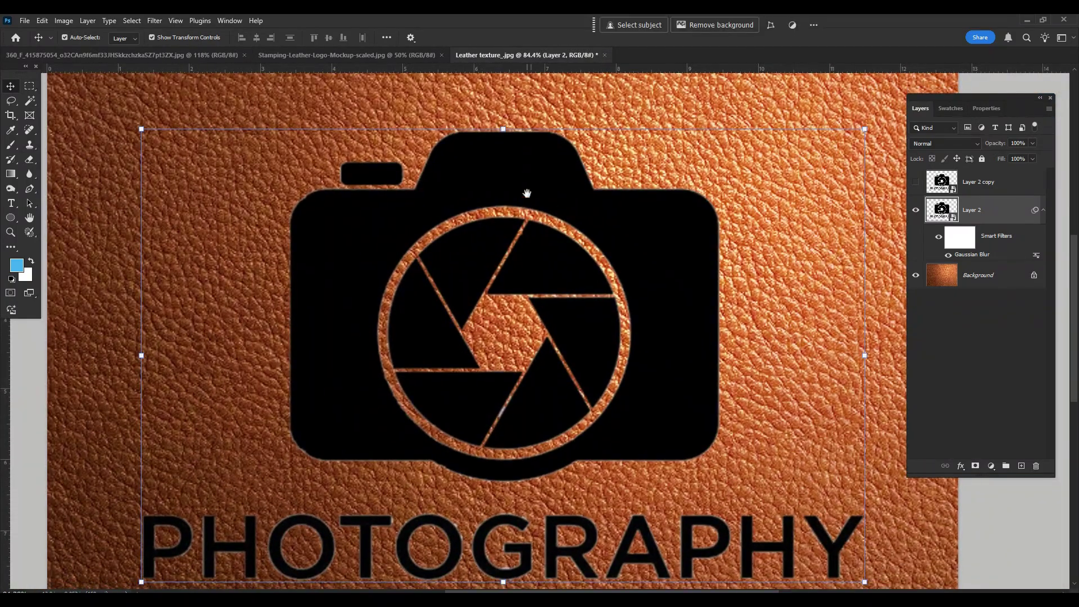
Apply a Ripple distortion to Layer 2 with an amount of -60% and size Small.
left_click(155, 21)
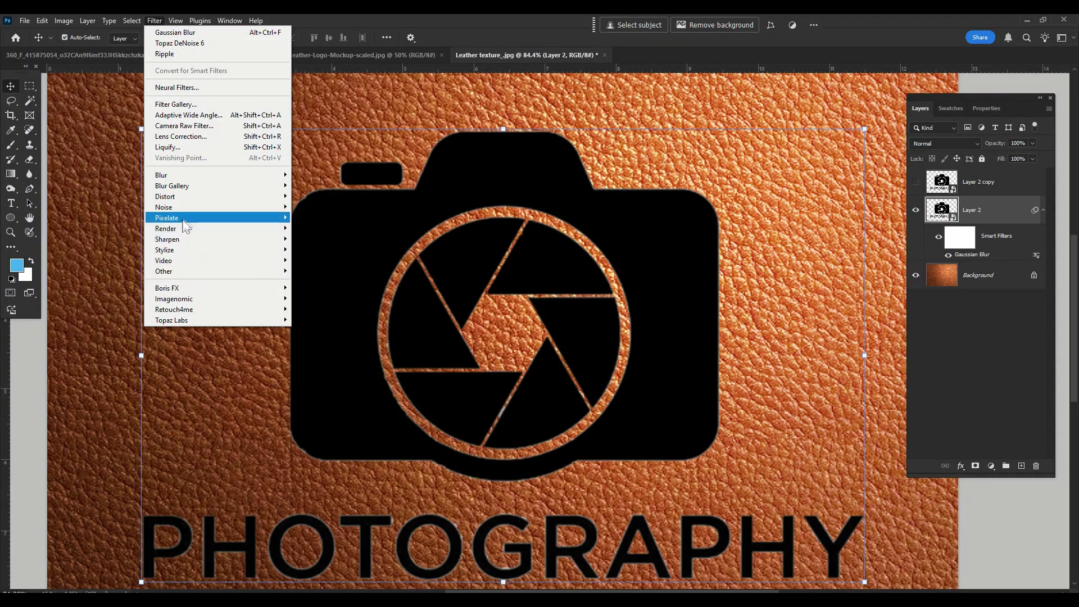
mouse_move(186, 217)
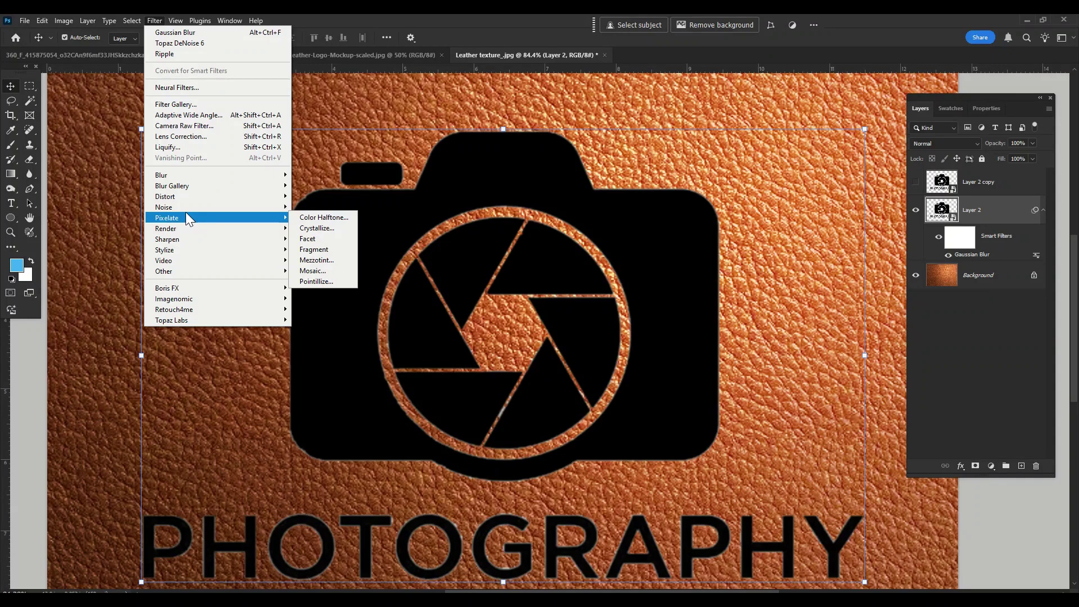
mouse_move(177, 196)
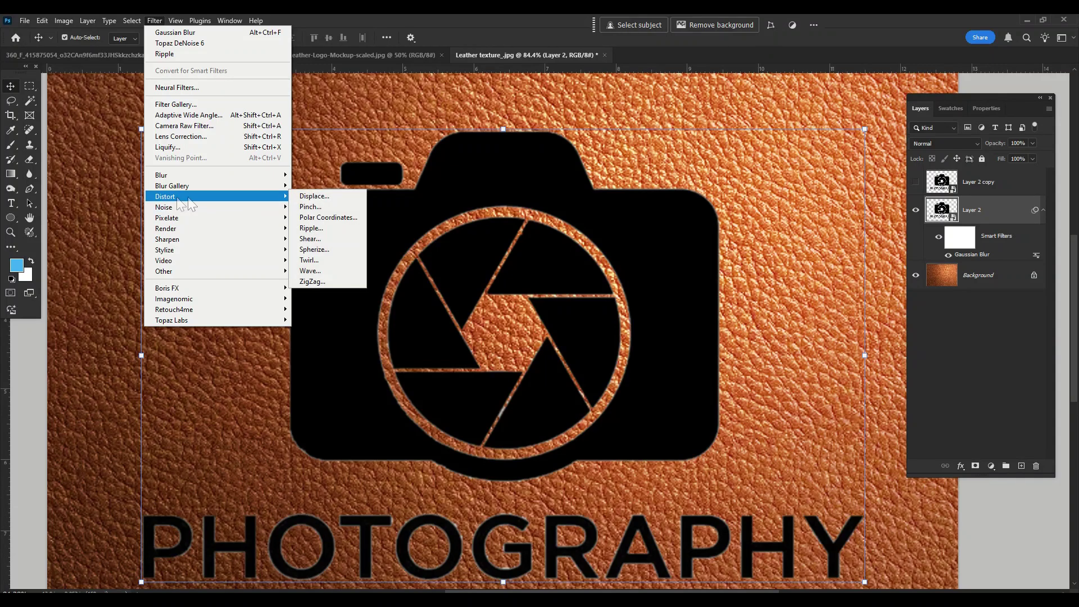
left_click(329, 222)
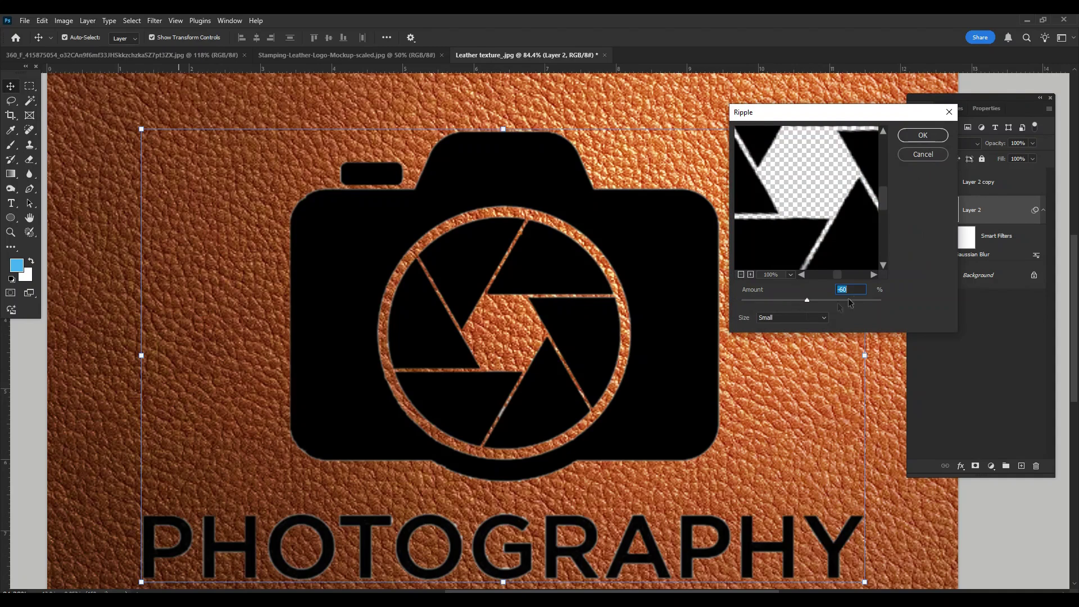
left_click(850, 289)
left_click(821, 318)
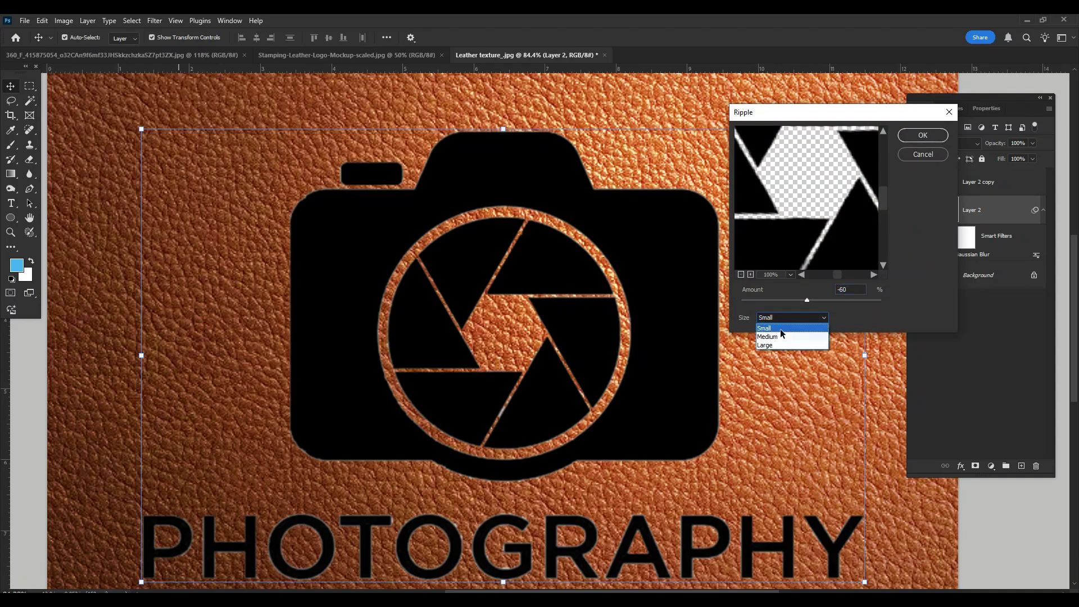
left_click(780, 328)
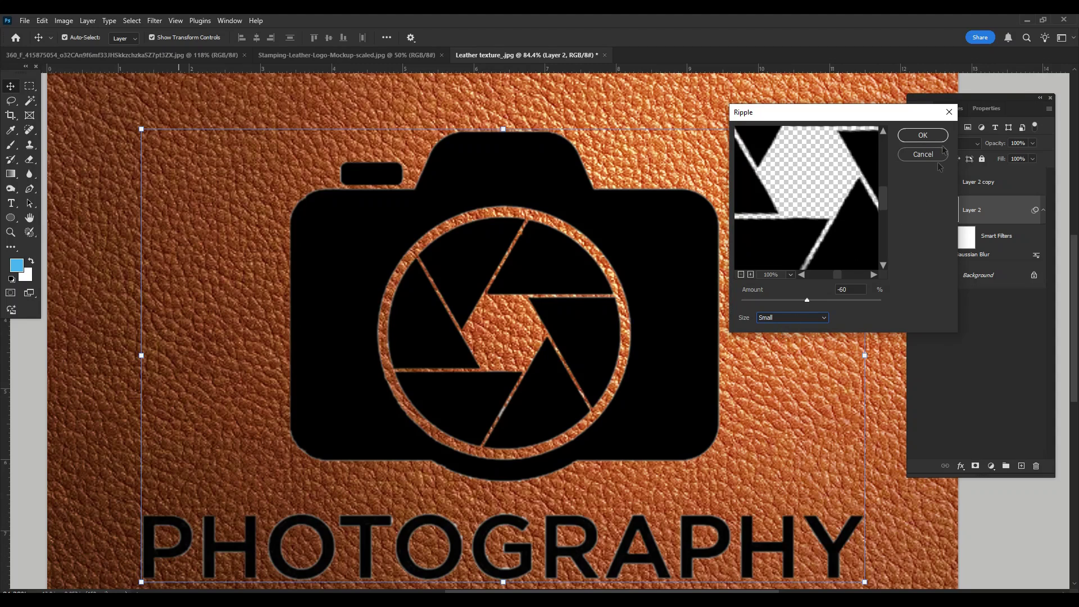
left_click(922, 135)
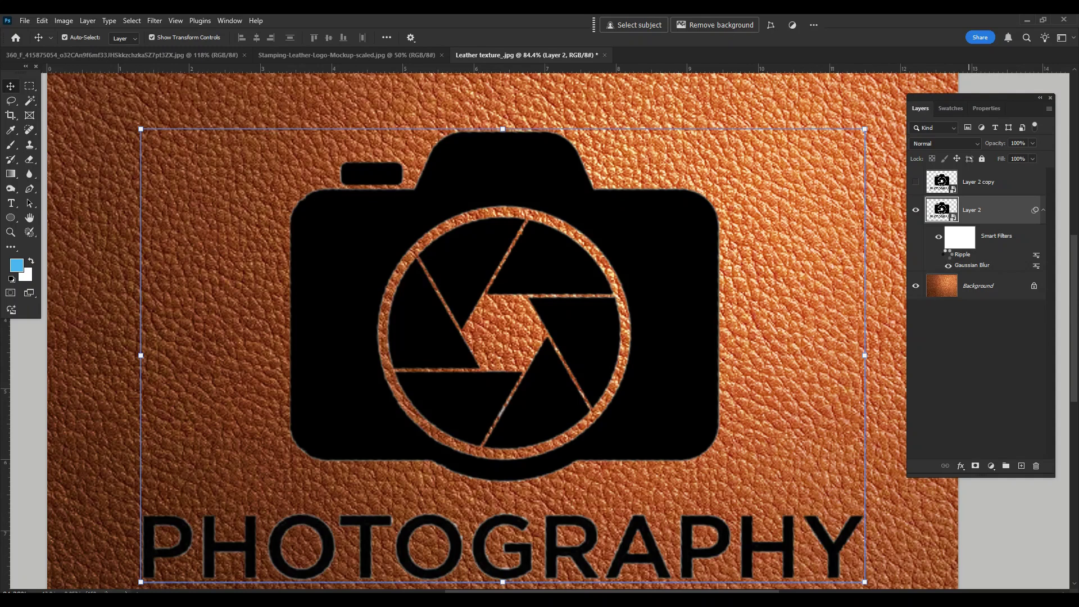
Convert the filtered Layer 2 to a smart object again so its Ripple and Gaussian Blur are embedded.
left_click(947, 255)
right_click(1006, 208)
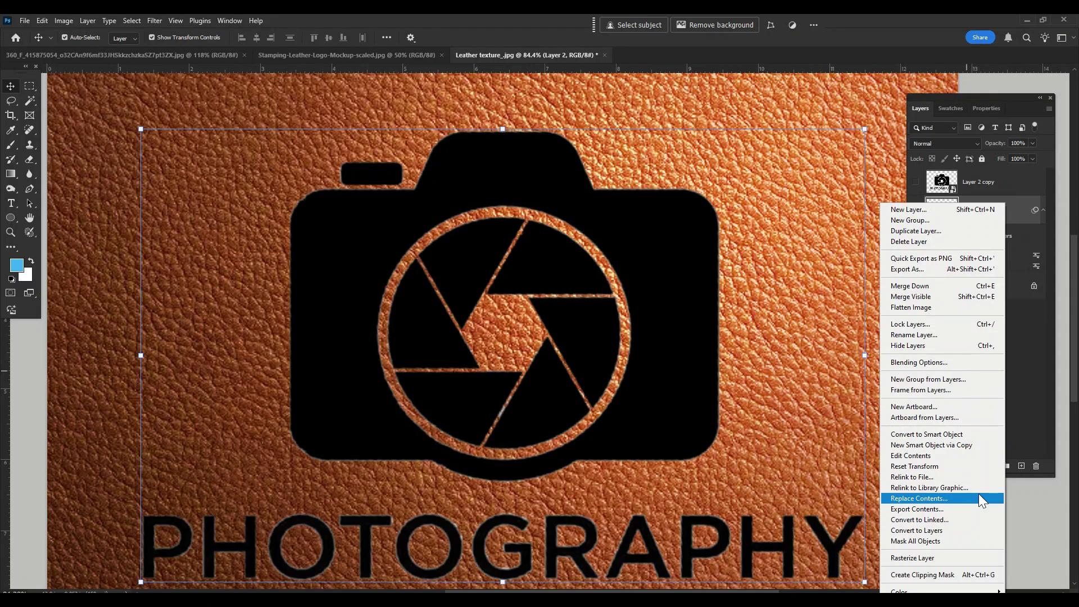
left_click(960, 431)
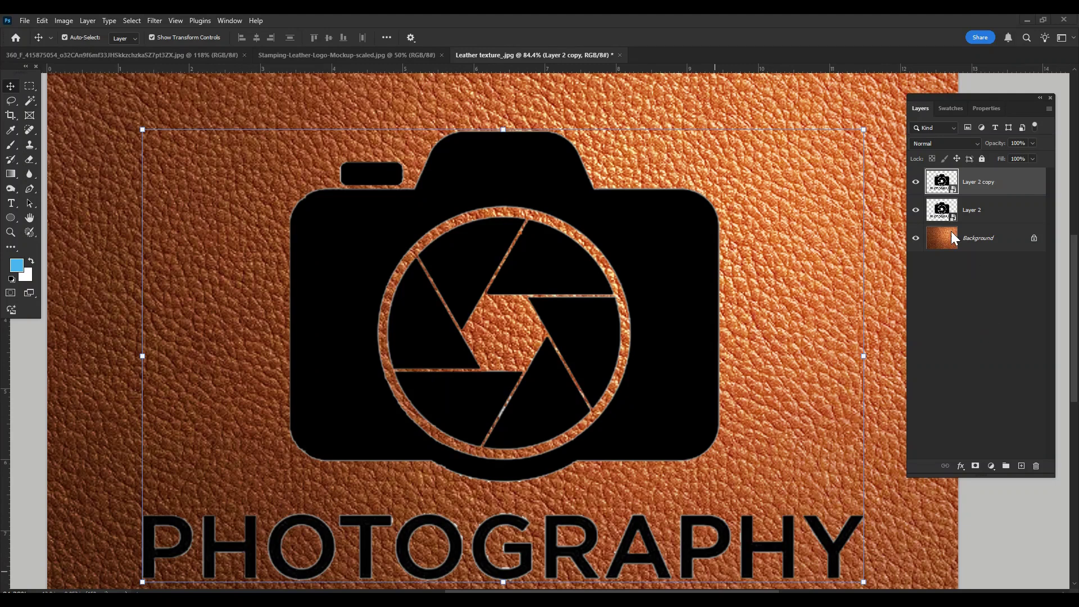
Apply a Gaussian Blur with a 1.0 pixel radius to Layer 2 copy.
left_click(970, 210)
left_click(987, 181)
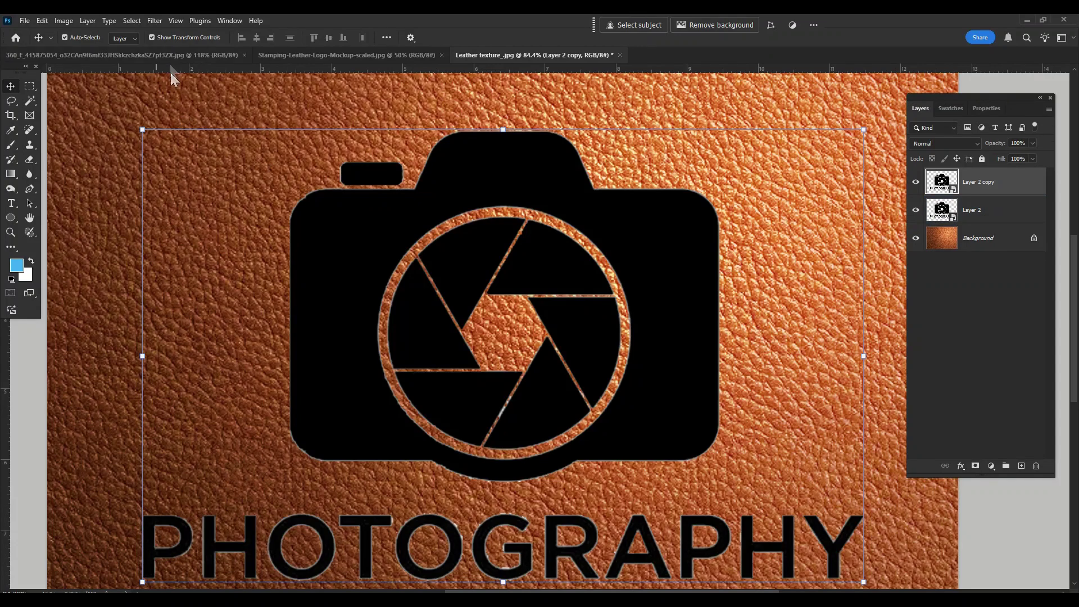
left_click(154, 21)
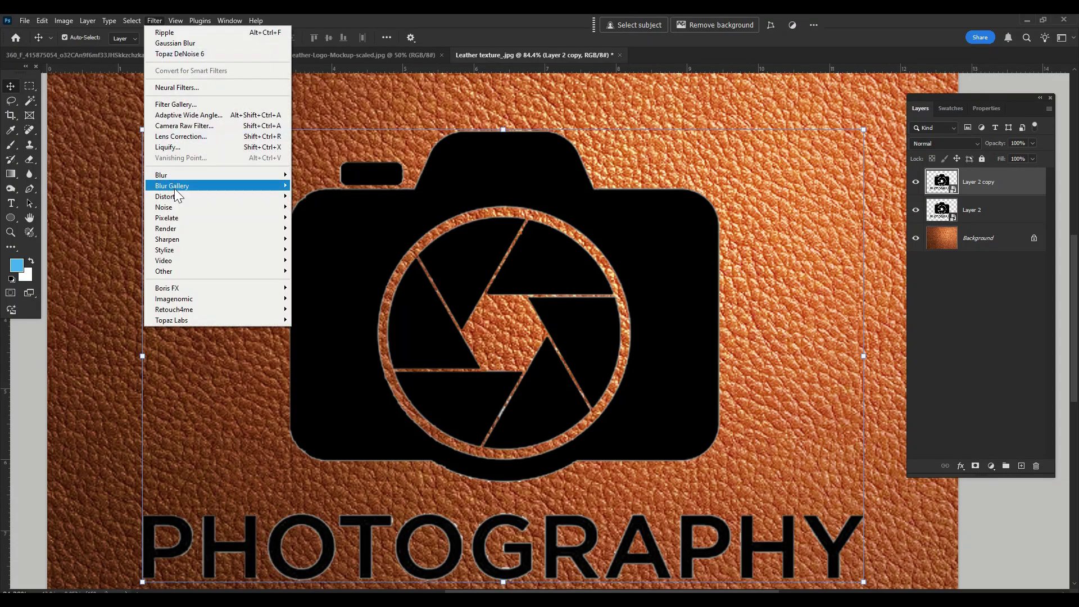
mouse_move(168, 175)
left_click(322, 218)
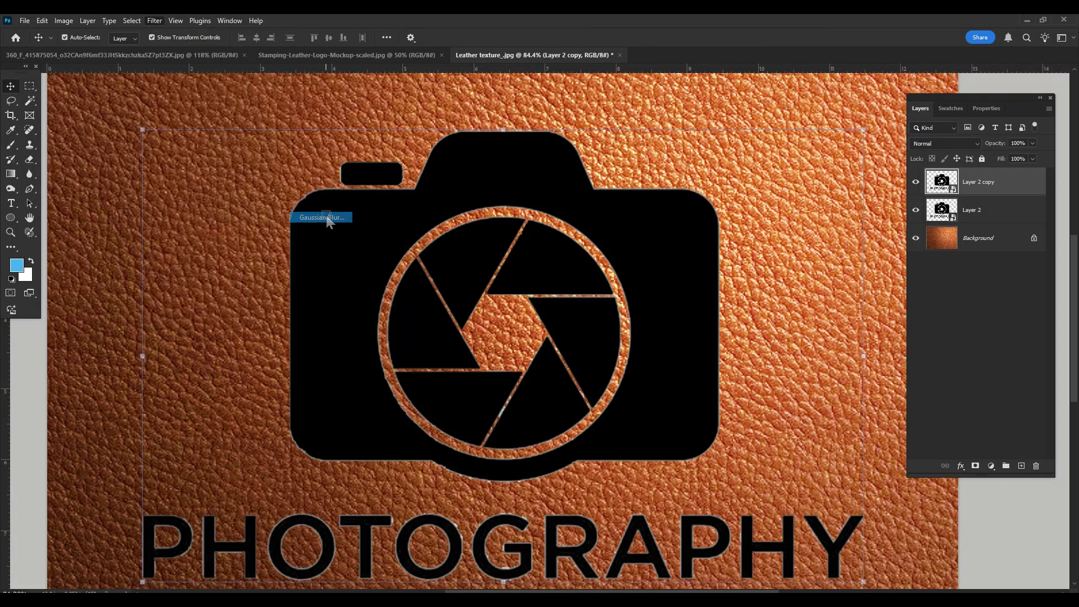
left_click(823, 288)
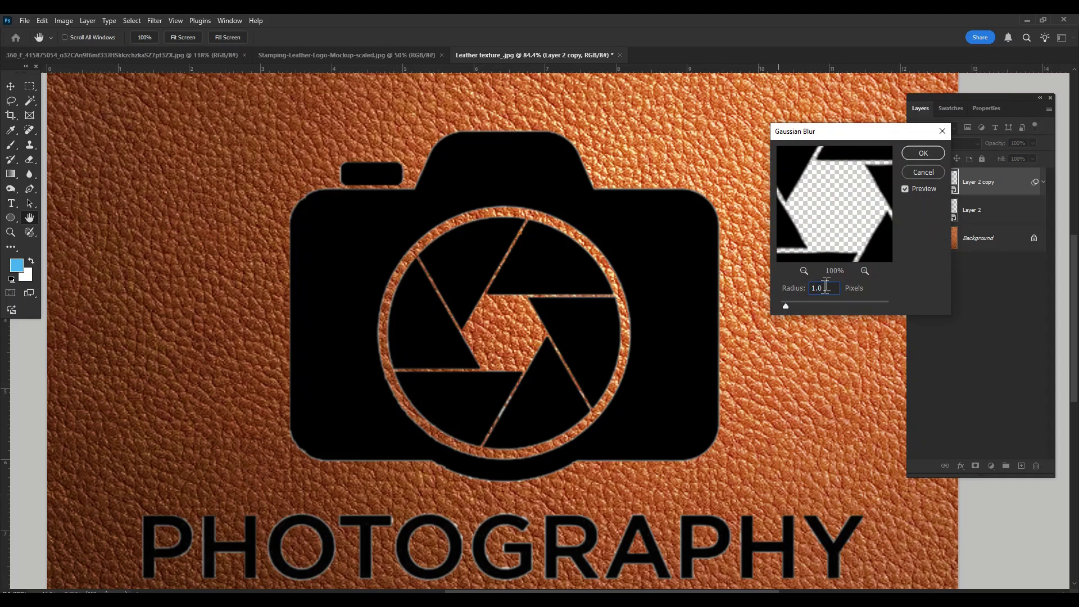
left_click(923, 153)
Apply a Ripple distortion of -60%, size Small, to Layer 2 copy and convert the layer to a smart object again.
left_click(155, 25)
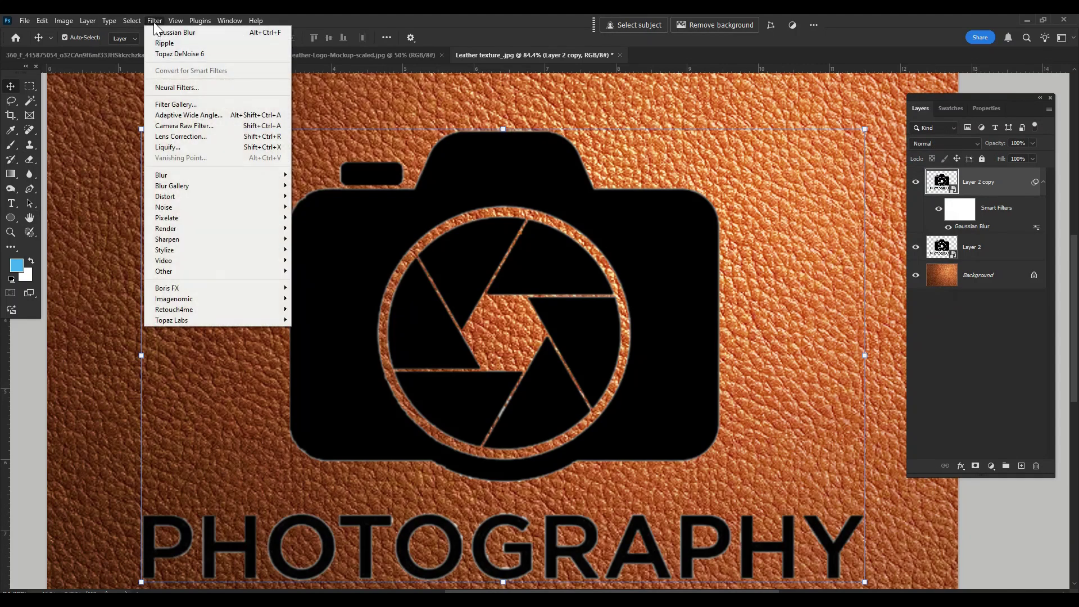
mouse_move(168, 198)
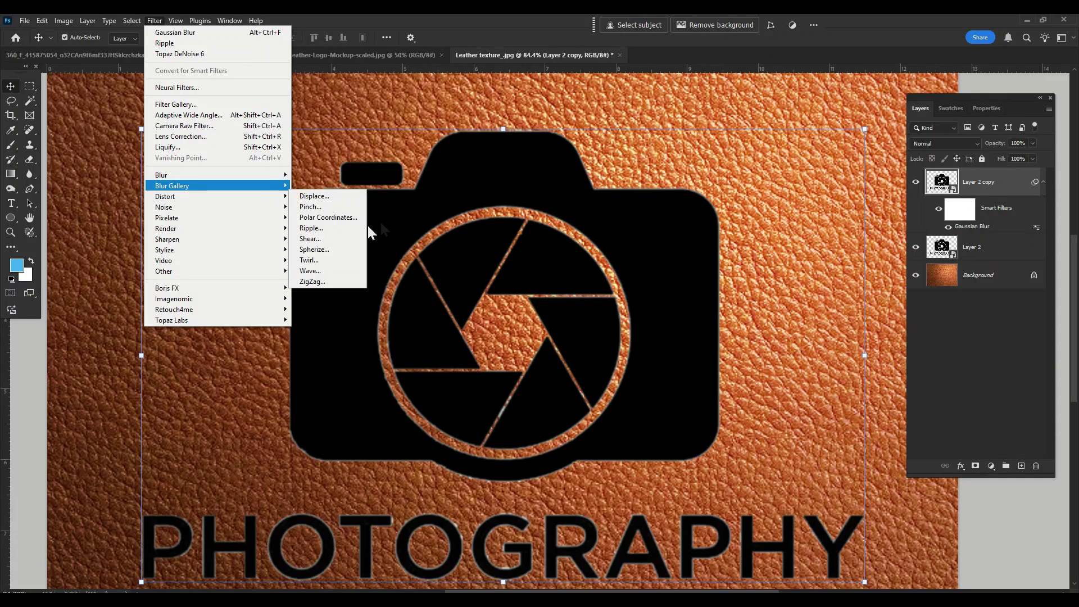
left_click(326, 225)
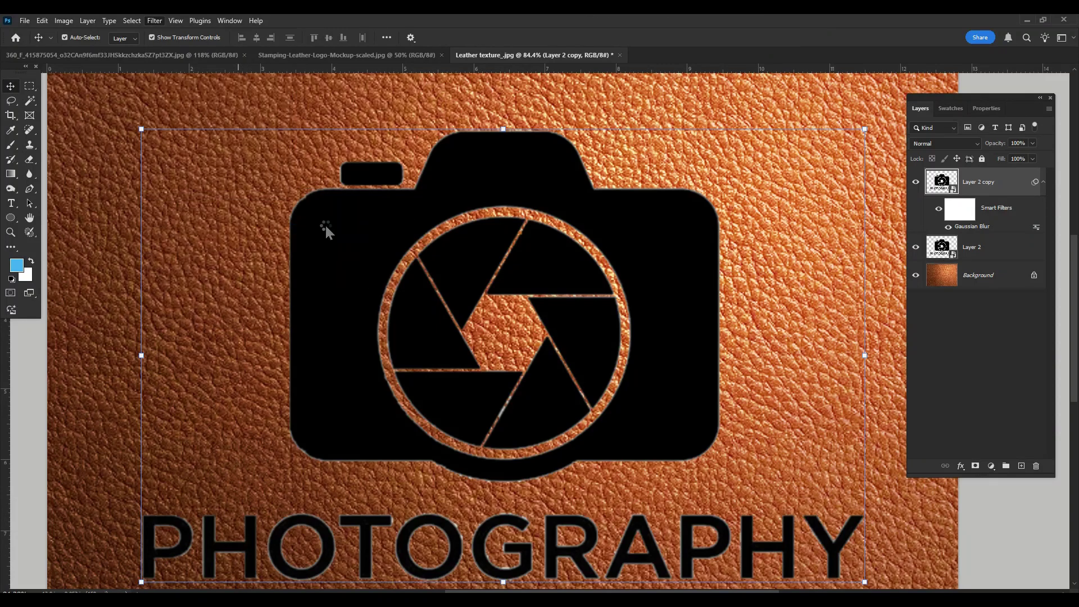
type("-60")
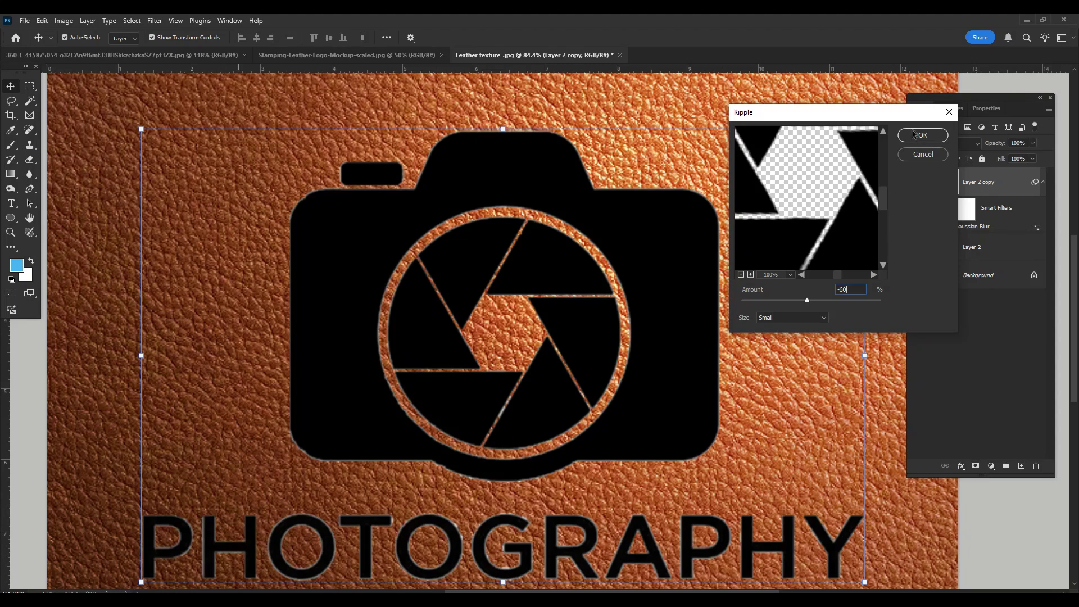
left_click(913, 137)
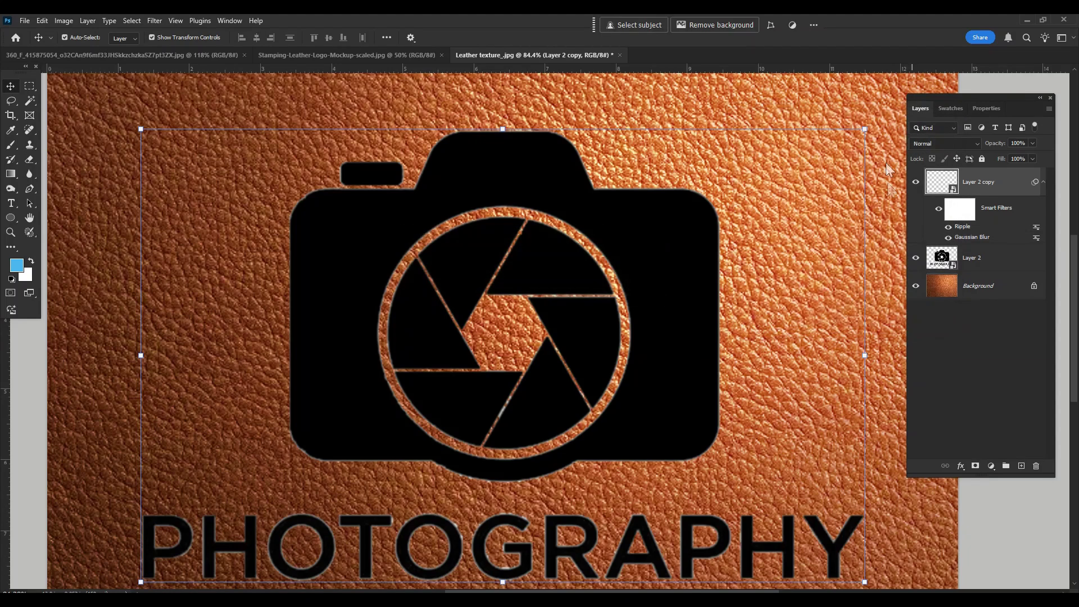
right_click(1004, 184)
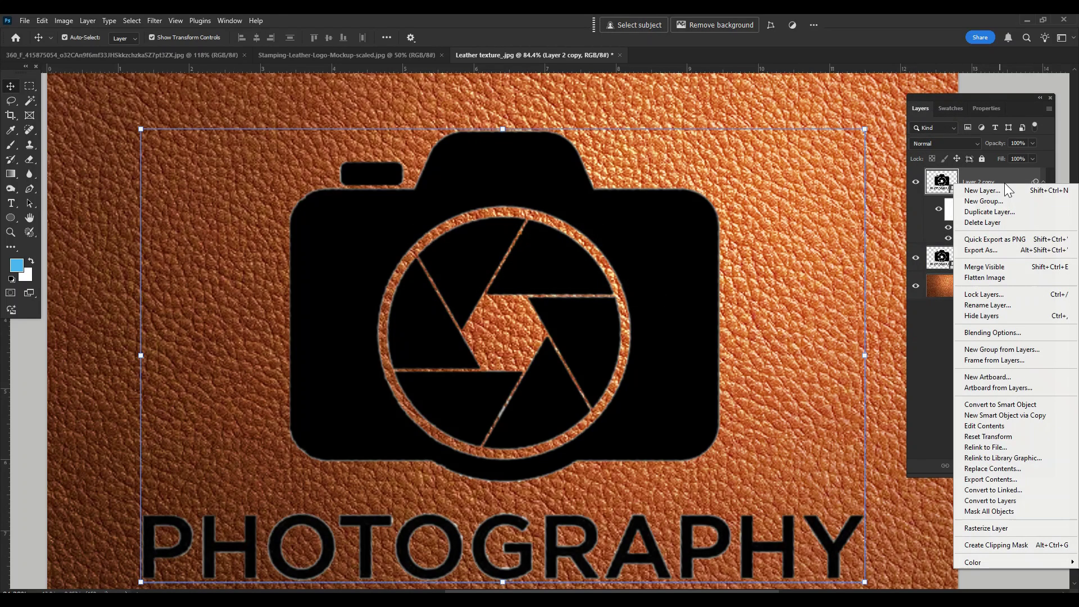
left_click(1021, 404)
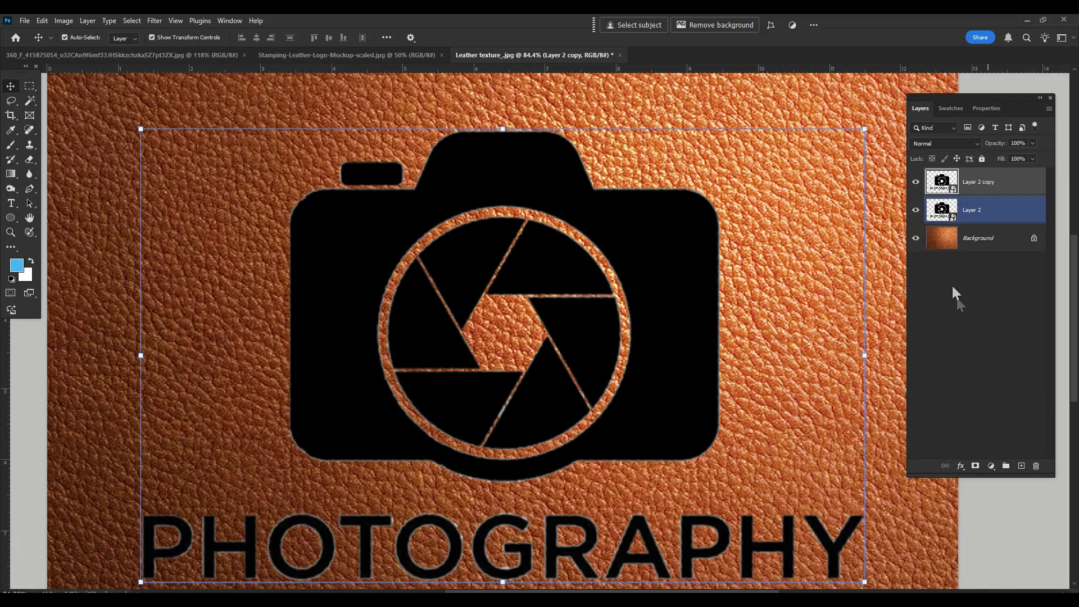
Hide Layer 2 copy and set the fill of Layer 2 to 0%.
left_click(917, 183)
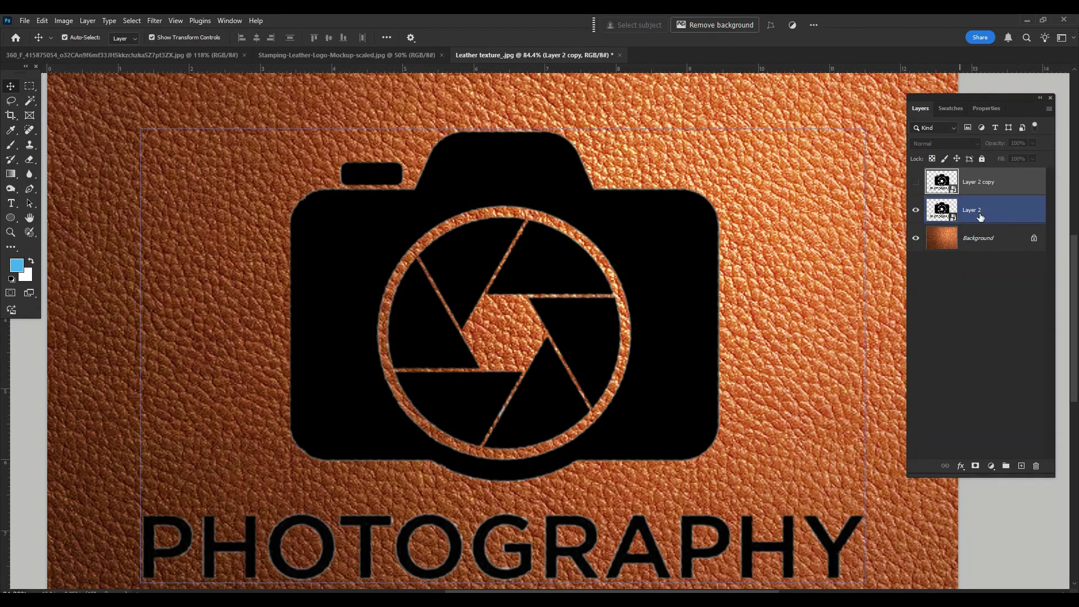
left_click(962, 220)
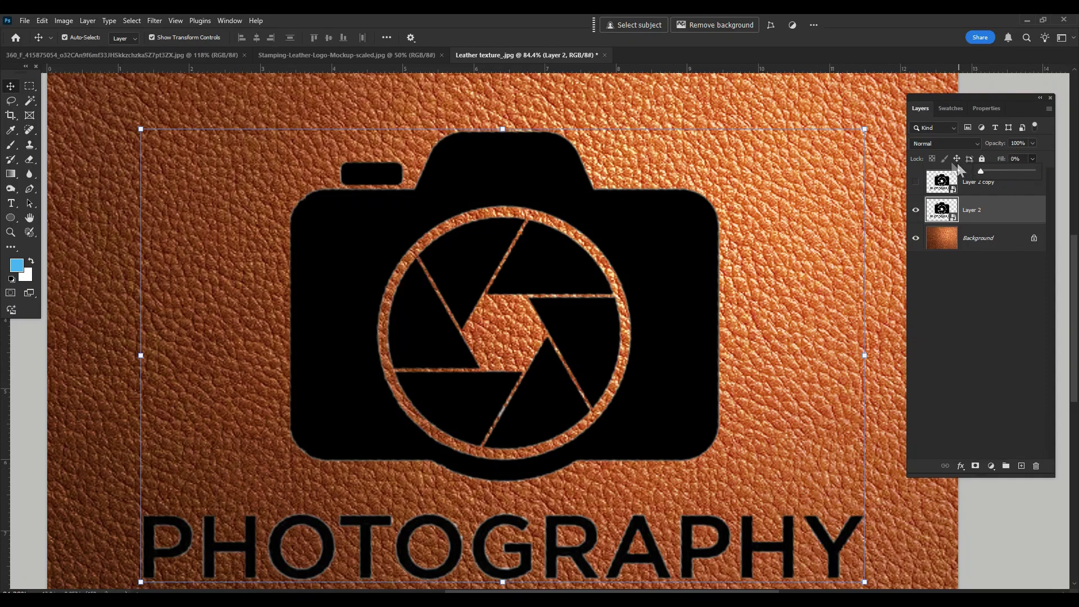
left_click(985, 212)
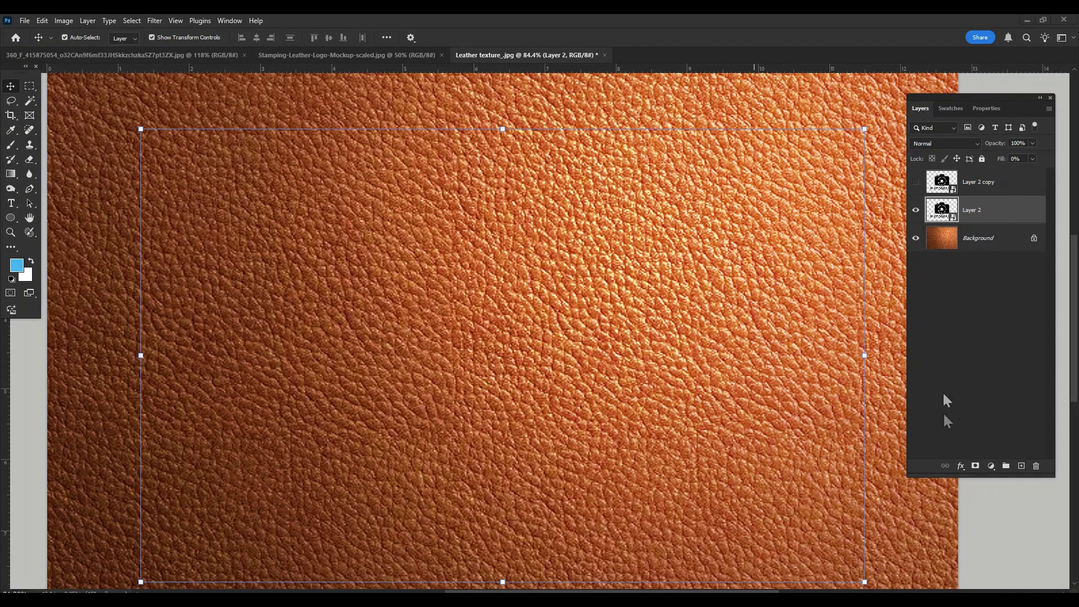
Open the layer style settings of Layer 2 and enable a Drop Shadow.
left_click(960, 467)
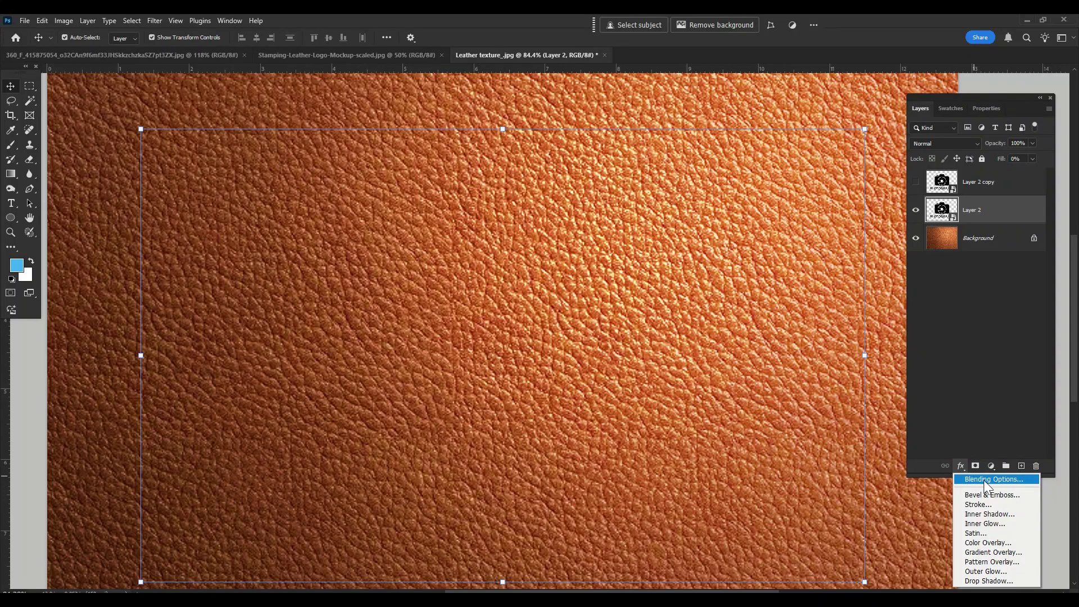
left_click(976, 479)
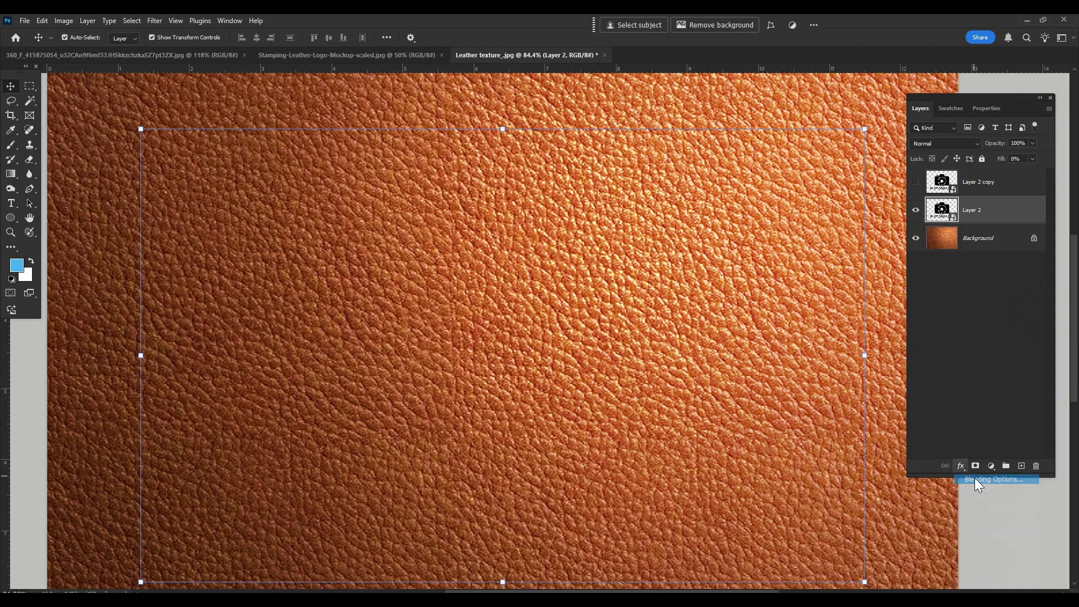
left_click_drag(699, 168, 617, 147)
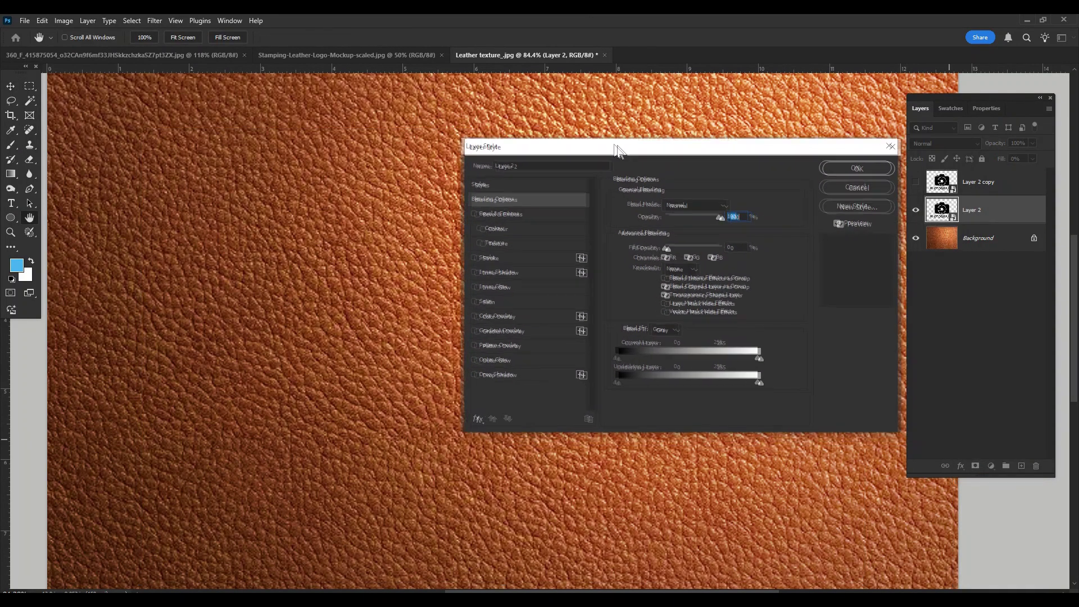
left_click_drag(528, 145, 537, 130)
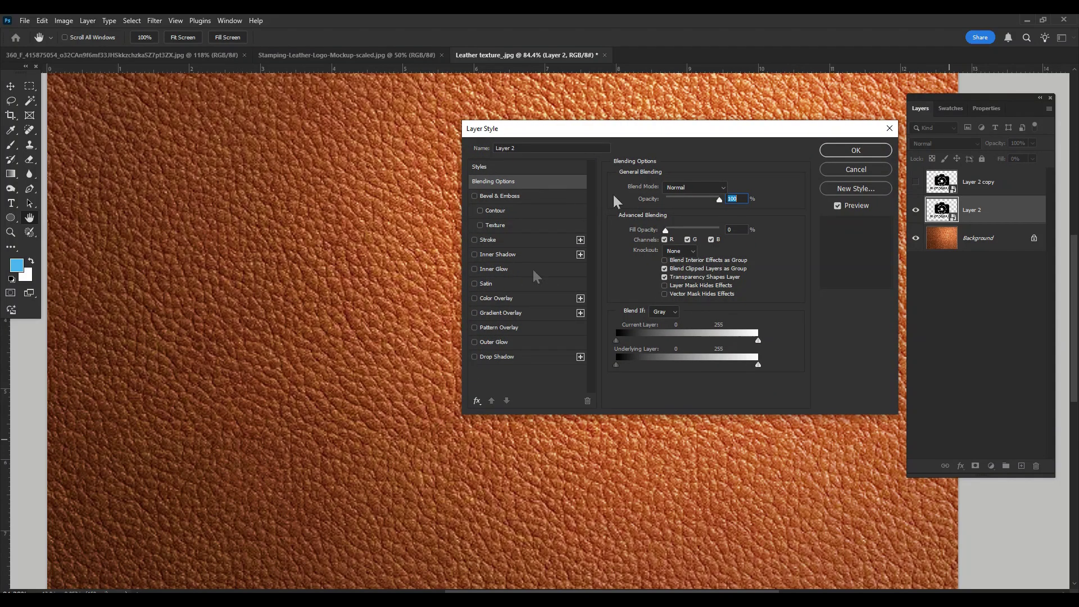
left_click_drag(675, 135, 752, 170)
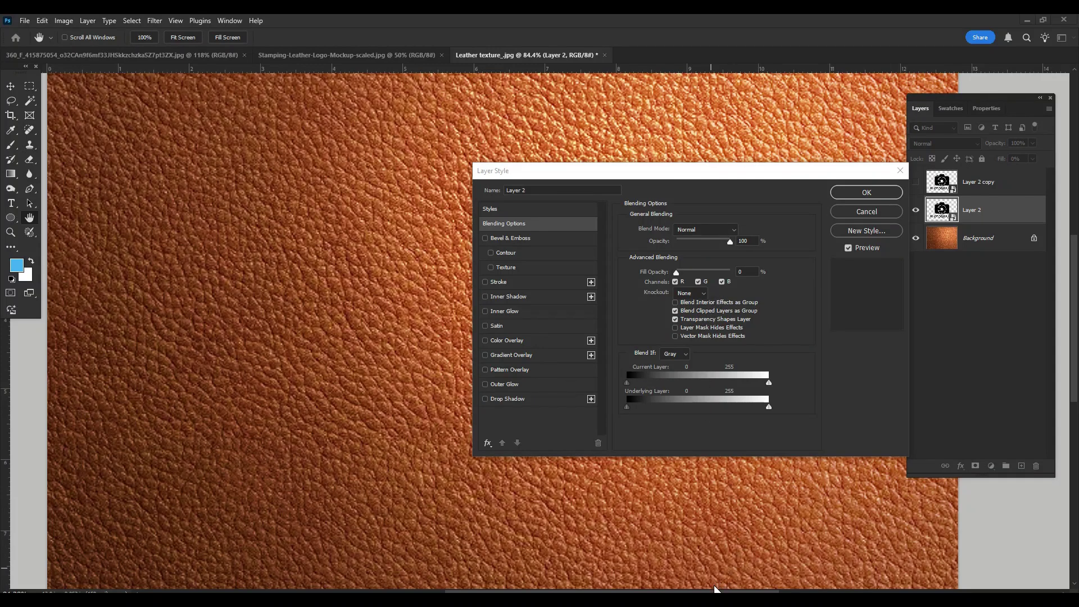
left_click(515, 397)
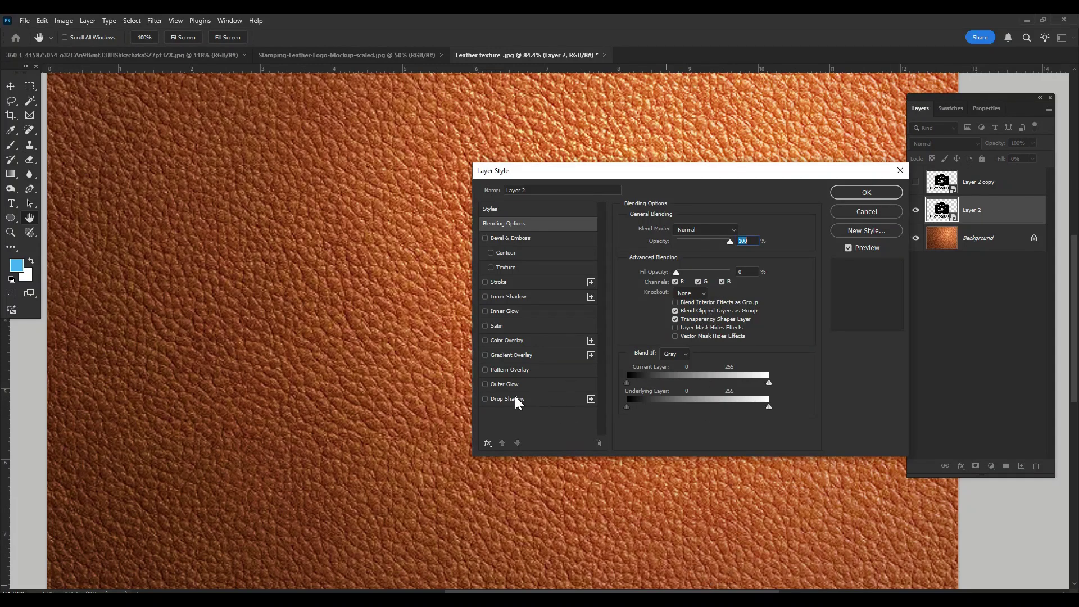
left_click(516, 398)
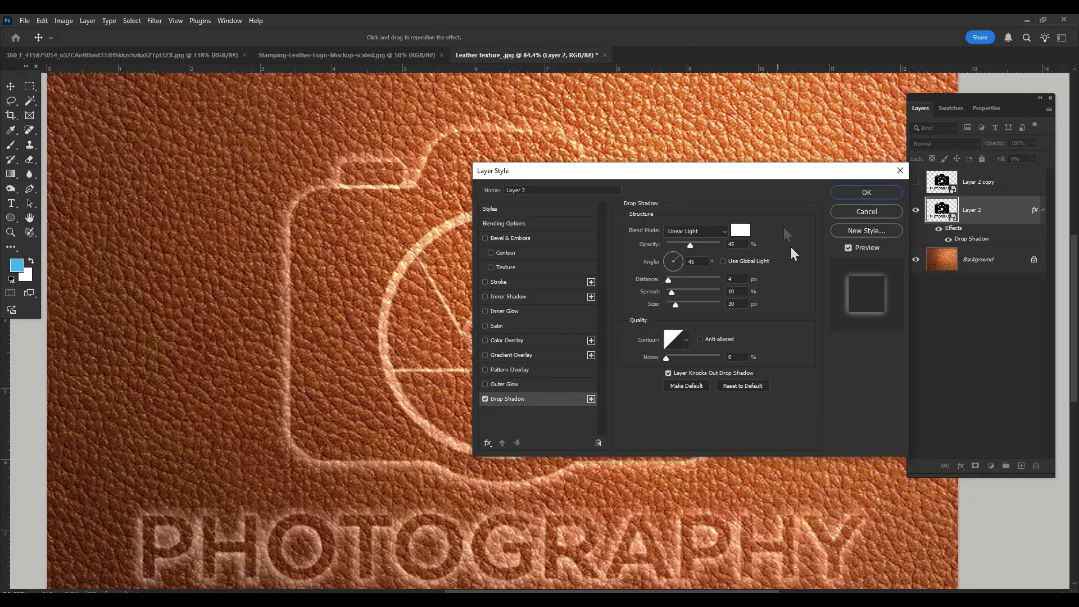
Set the Drop Shadow's blend mode to Overlay and its opacity to 30%.
left_click(687, 231)
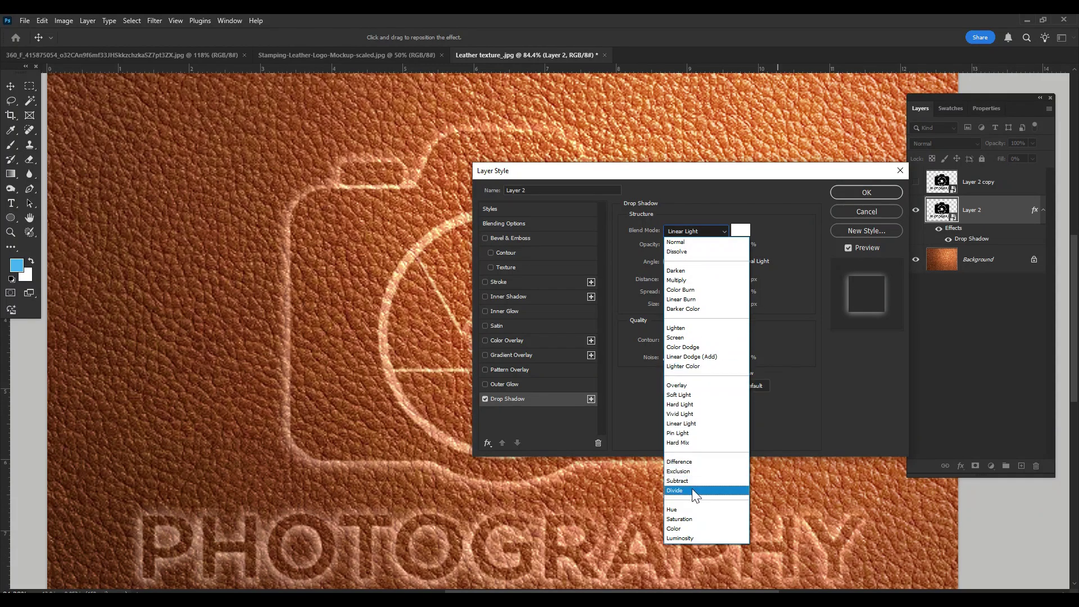
left_click(676, 386)
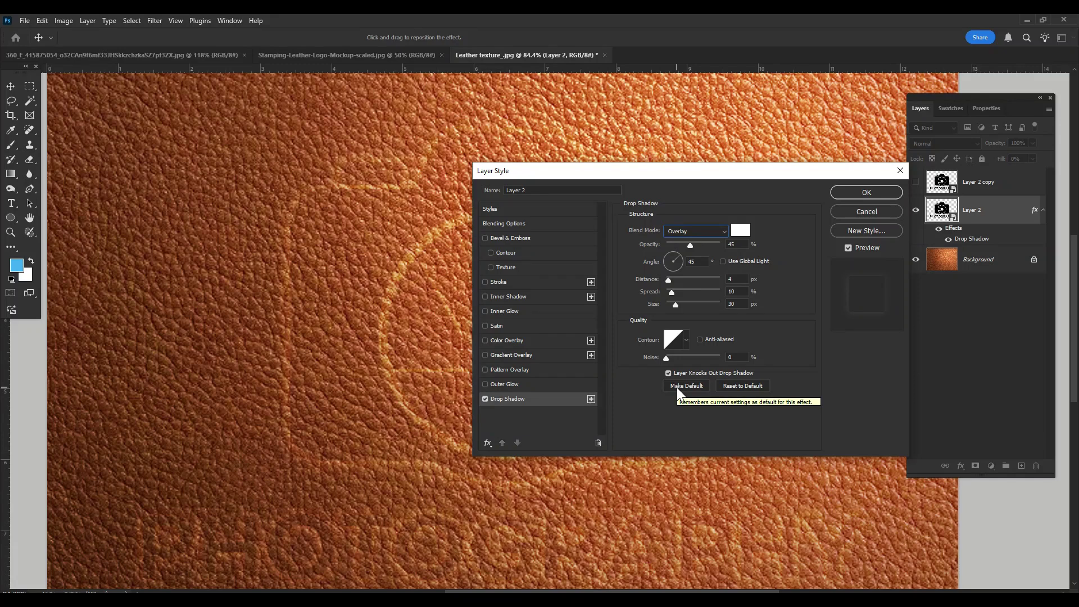
key("Tab")
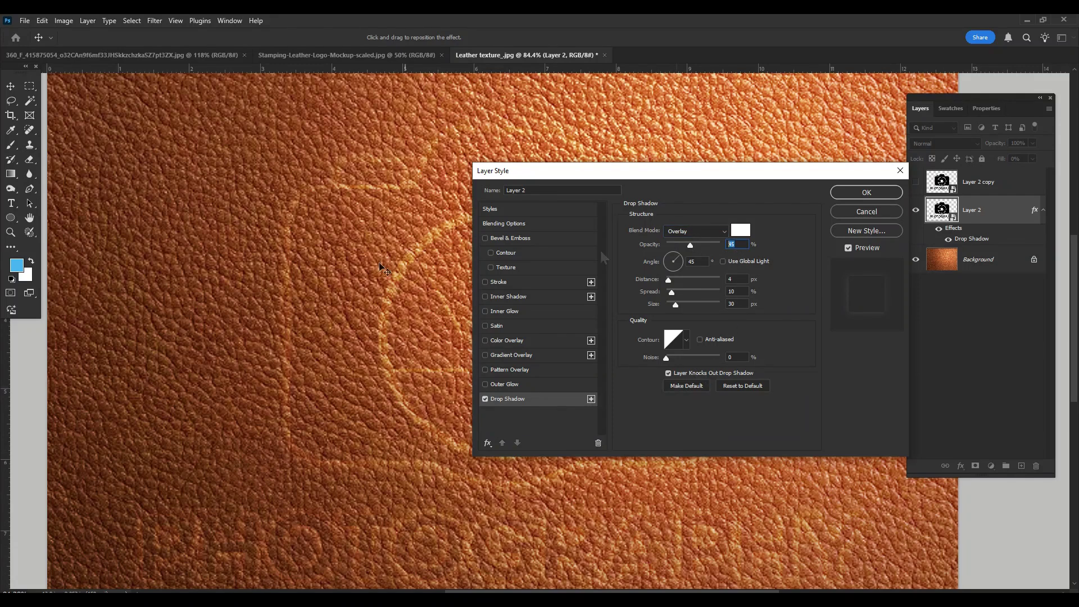
type("30")
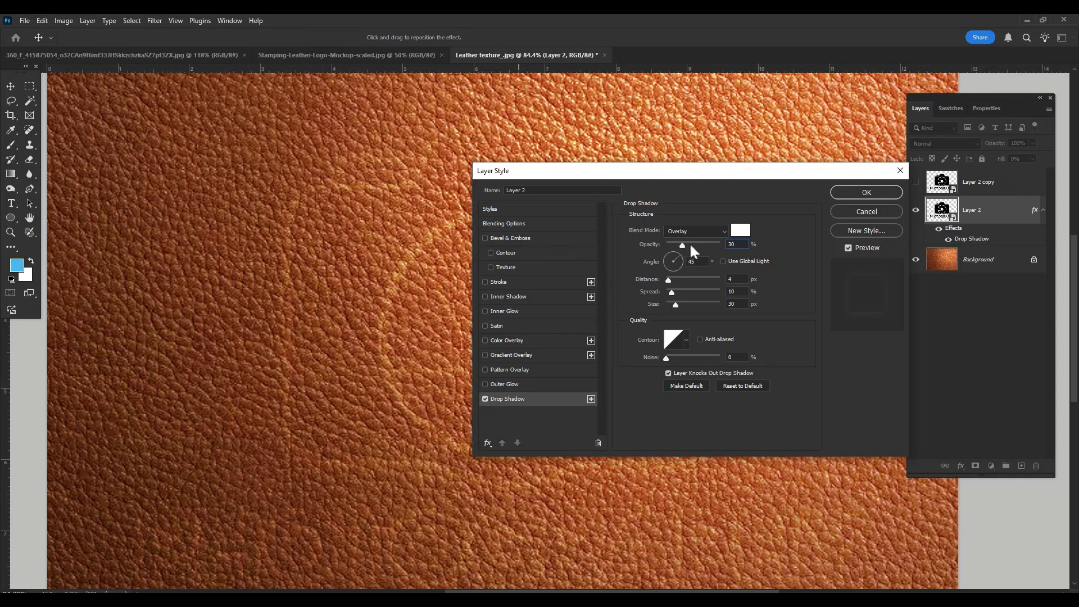
Set the Drop Shadow's angle to -135° and its distance to 20 px.
left_click(698, 262)
type("1")
type("-")
left_click(731, 278)
type("20")
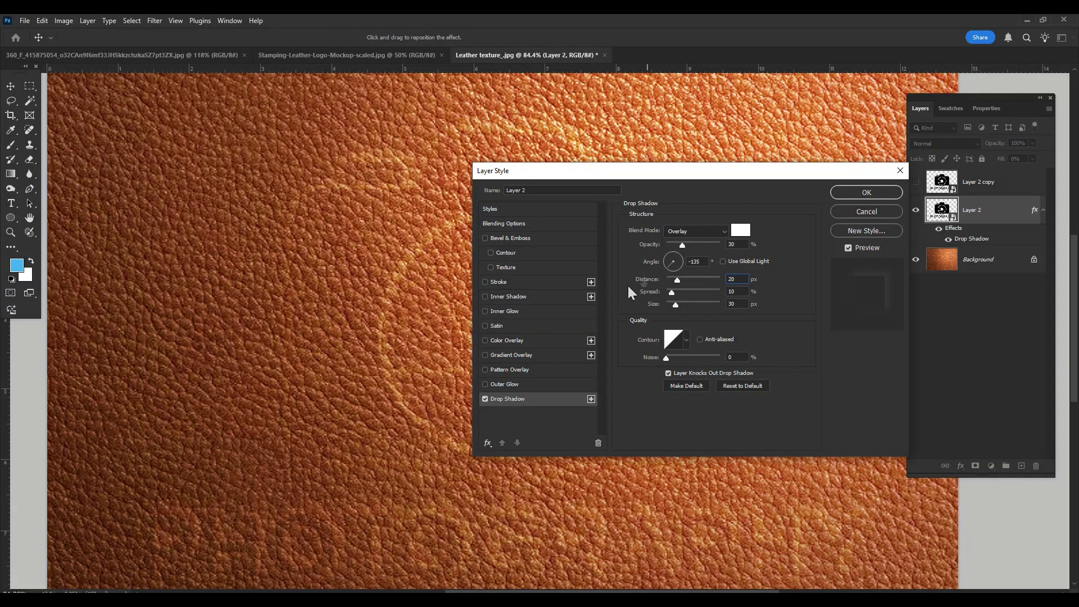
Set the Drop Shadow's spread to 2%, size to 60 px and noise to 20%.
key("Tab")
type("2")
key("Tab")
type("60")
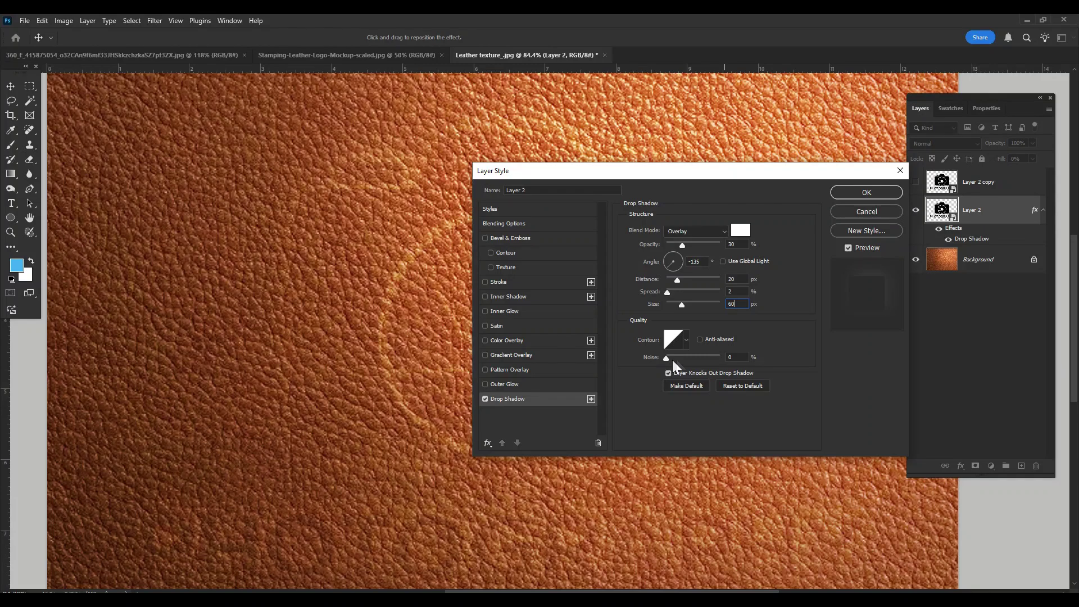
double_click(738, 357)
type("20")
Reset the foreground and background colors to the default black and white and add a Gradient Overlay to Layer 2.
left_click(706, 578)
key("d")
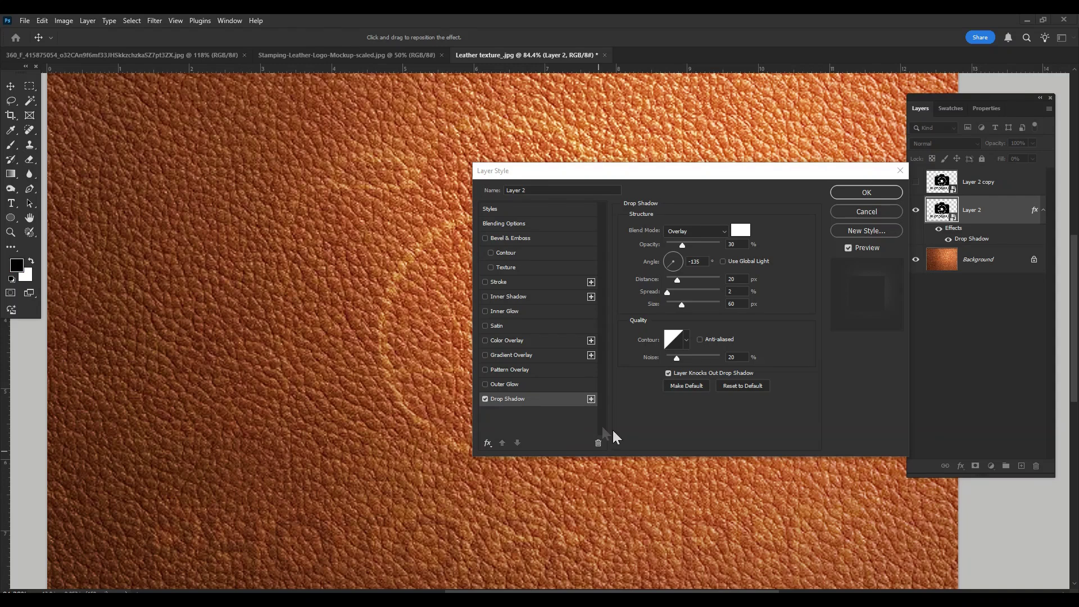
left_click(514, 355)
left_click(517, 355)
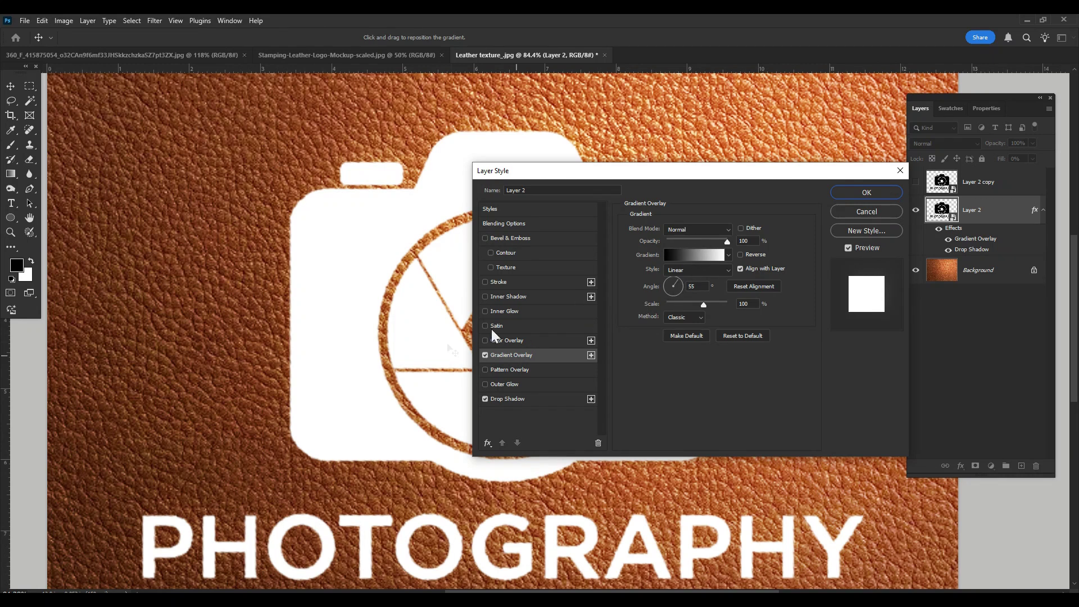
Set the Gradient Overlay's blend mode to Multiply and its opacity to 40%.
left_click(689, 230)
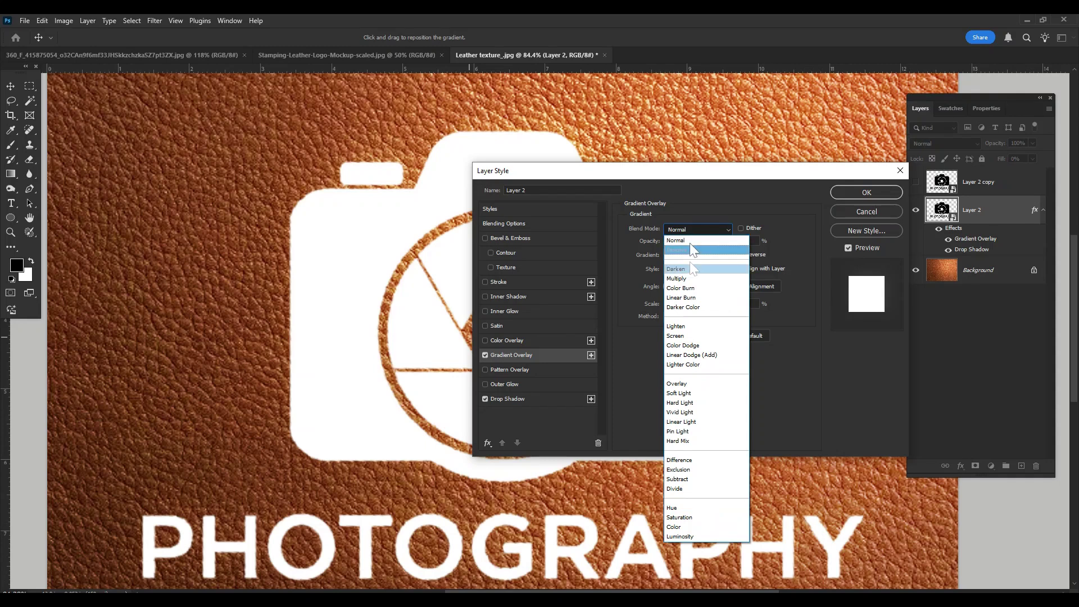
left_click(683, 279)
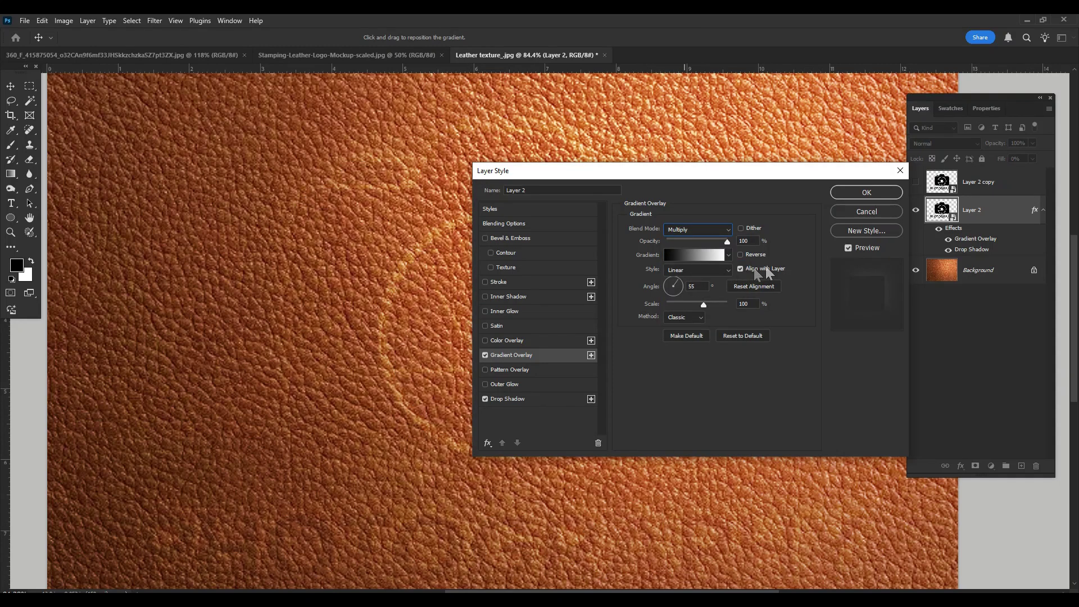
left_click_drag(755, 241, 731, 235)
type("40")
Apply the Foreground to Background preset from the Basics group to Layer 2's Gradient Overlay.
left_click(680, 257)
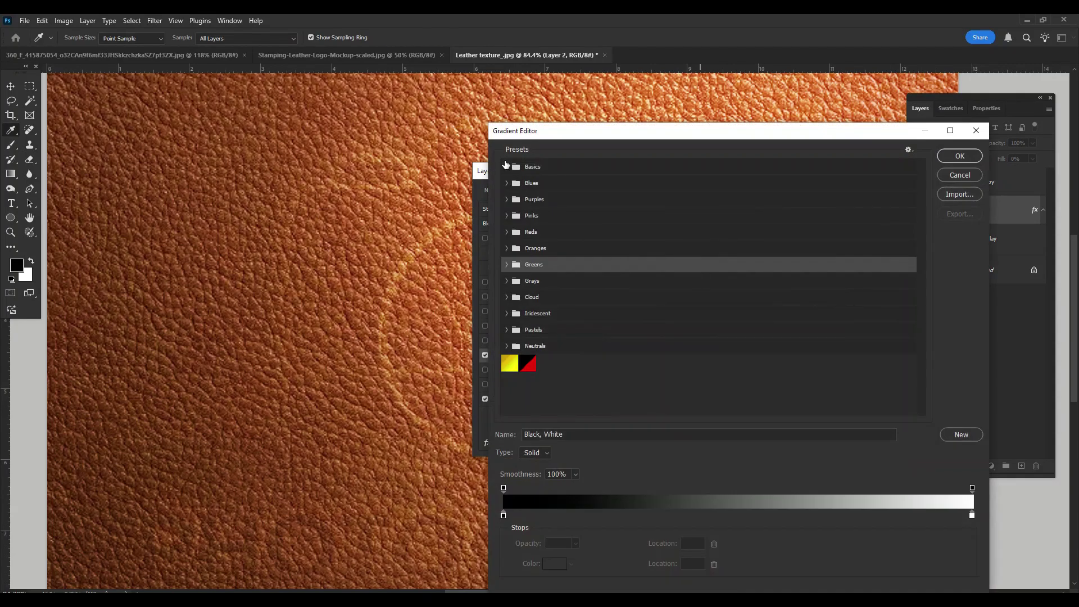
left_click(506, 166)
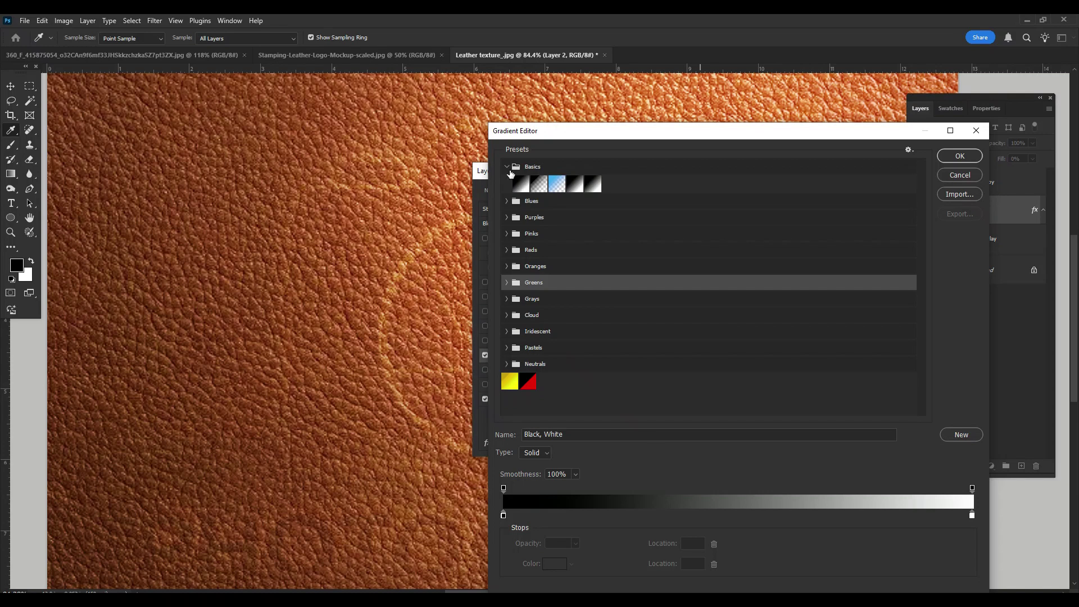
left_click(520, 184)
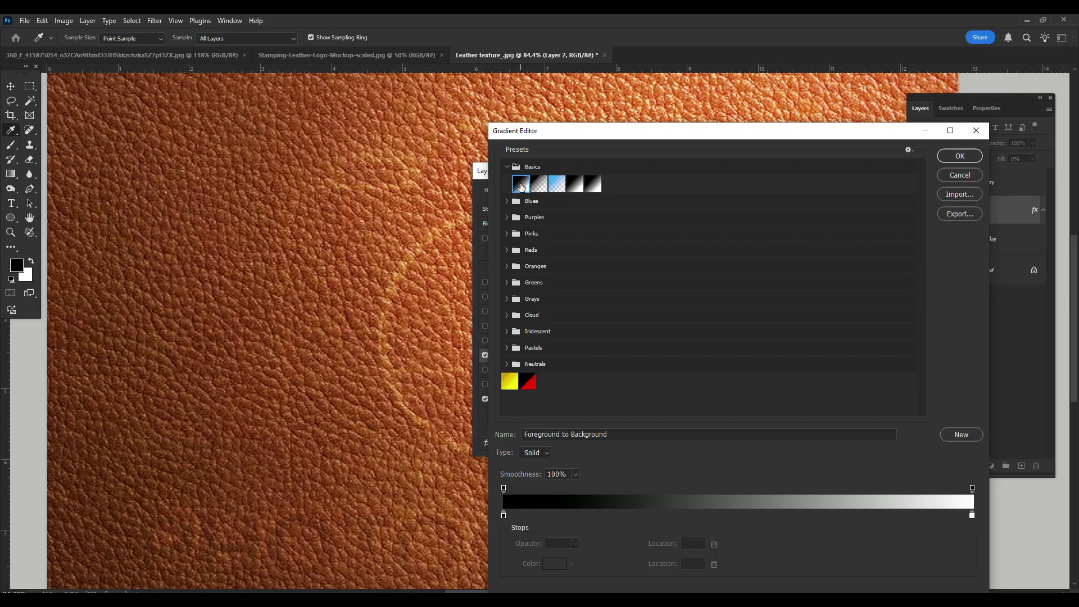
double_click(520, 184)
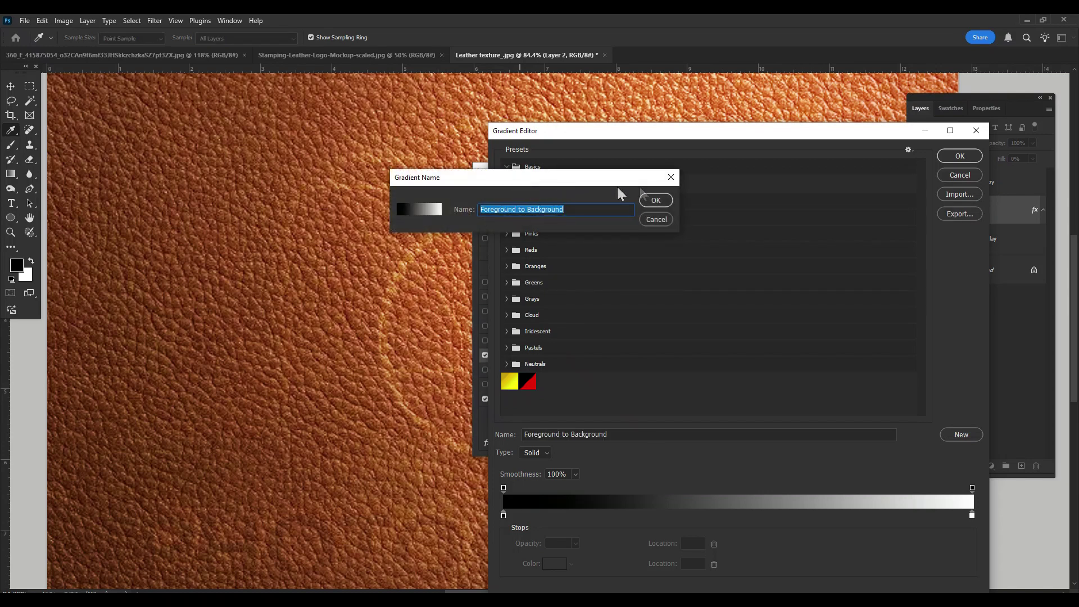
left_click(670, 177)
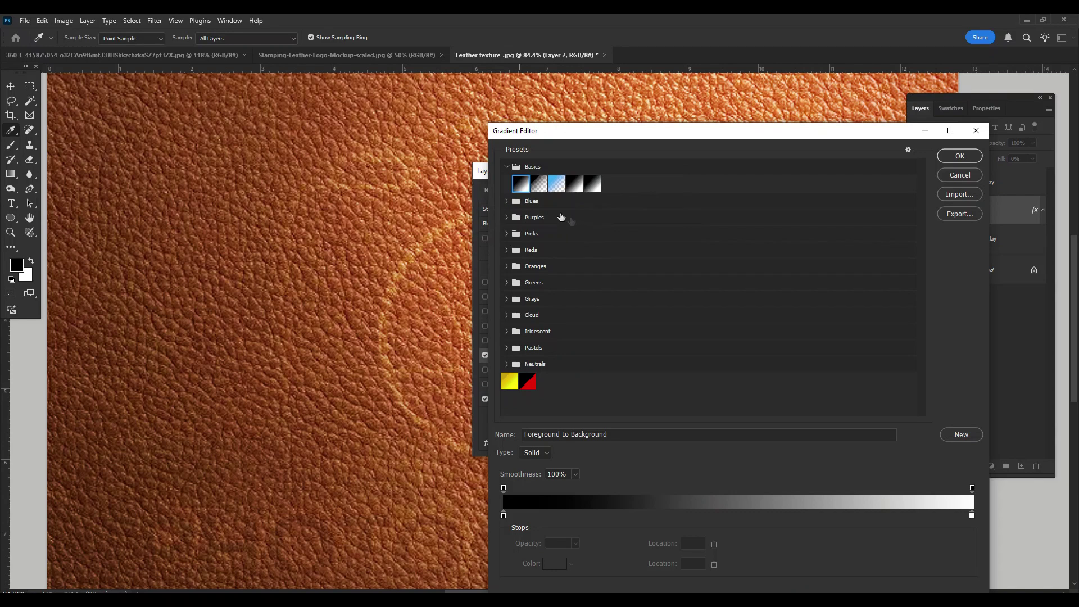
left_click(959, 155)
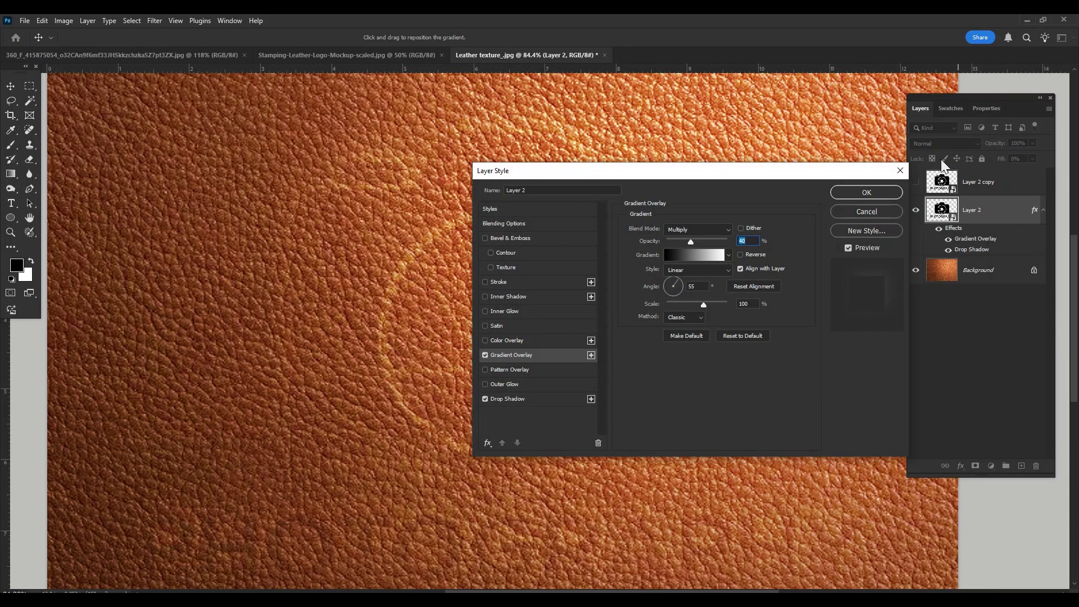
Choose Linear as the style of Layer 2's Gradient Overlay.
left_click(696, 286)
left_click(689, 270)
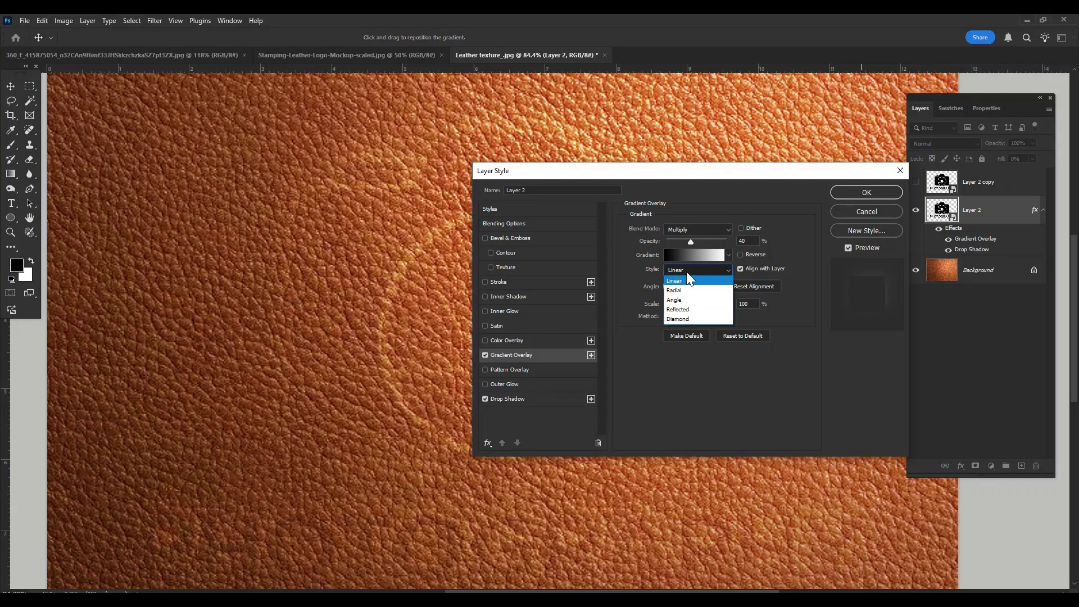
left_click(680, 281)
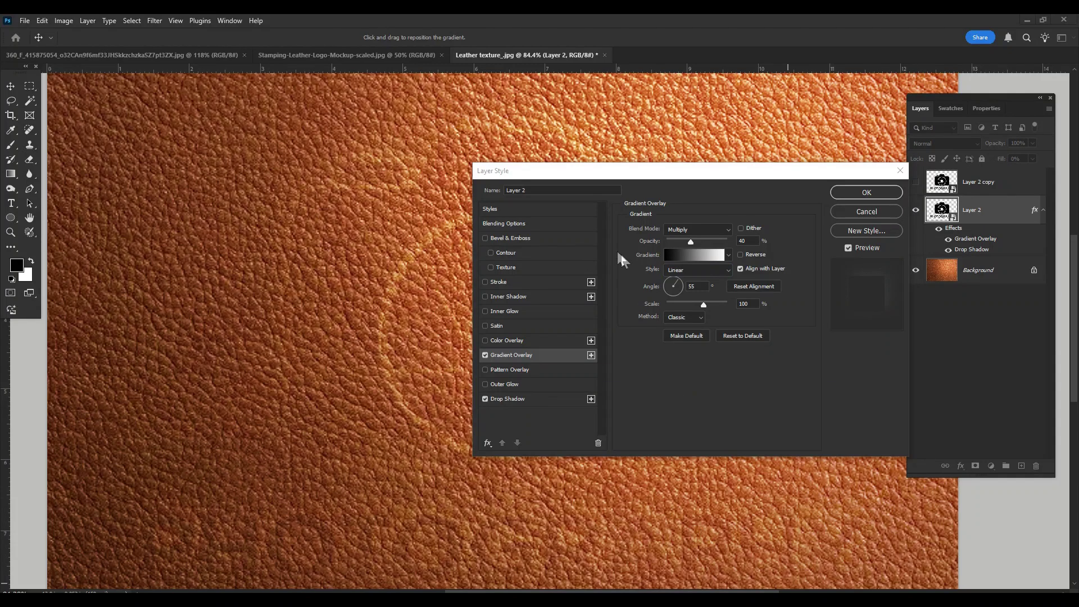
Add Bevel & Emboss to Layer 2 with the Outer Bevel style and the Smooth technique.
left_click(506, 235)
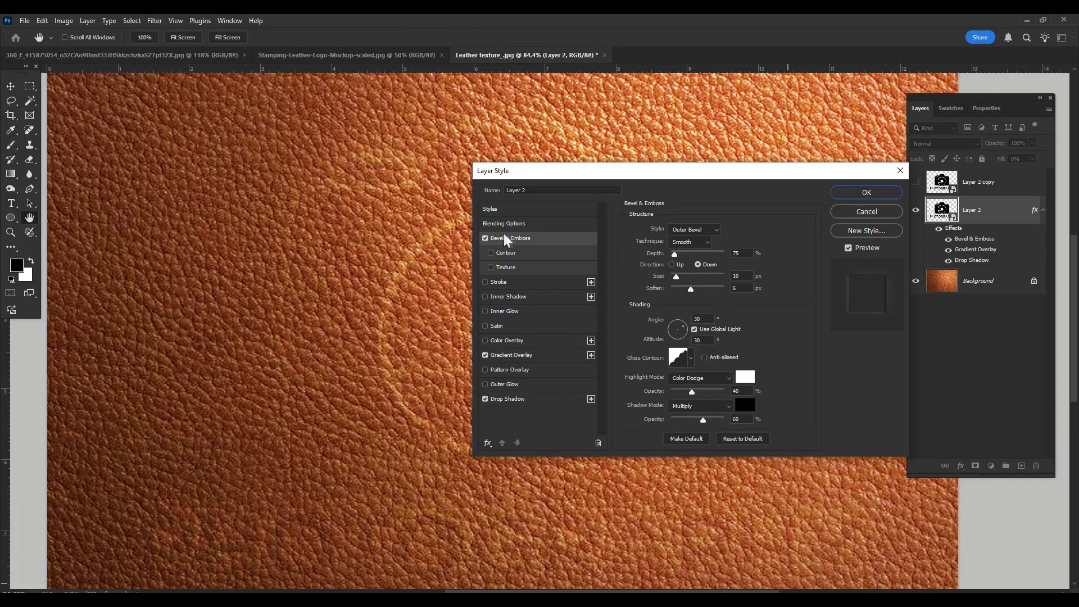
left_click(709, 228)
left_click(694, 231)
left_click(691, 228)
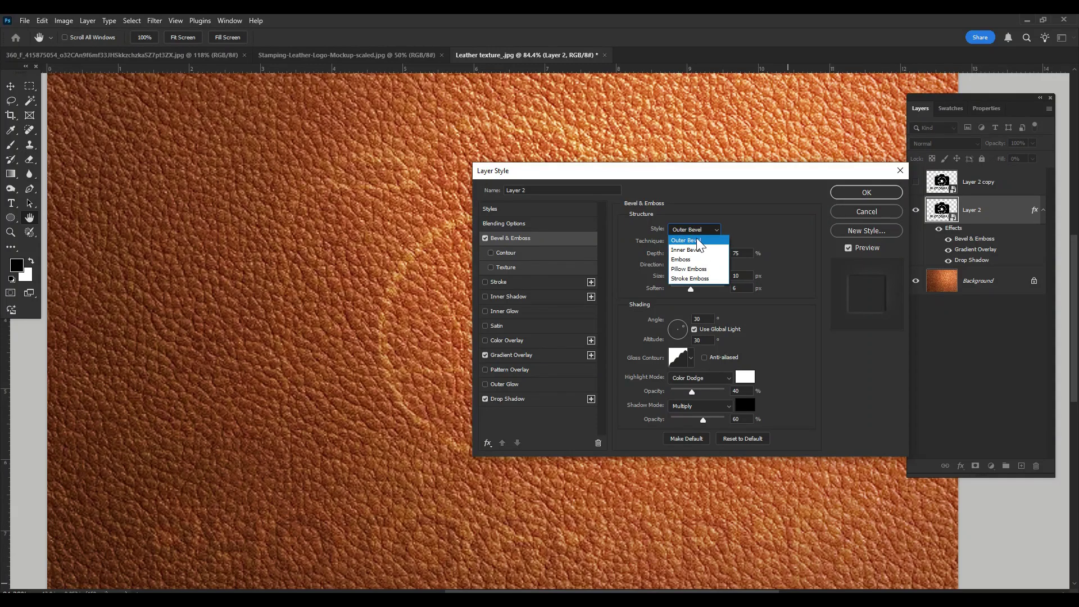
left_click(697, 240)
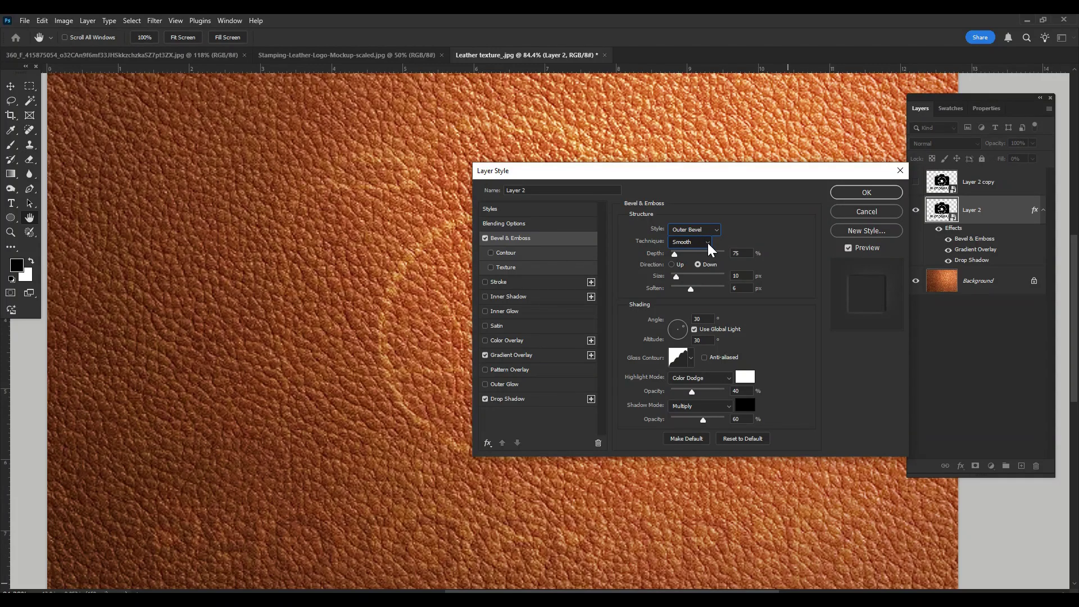
left_click(708, 243)
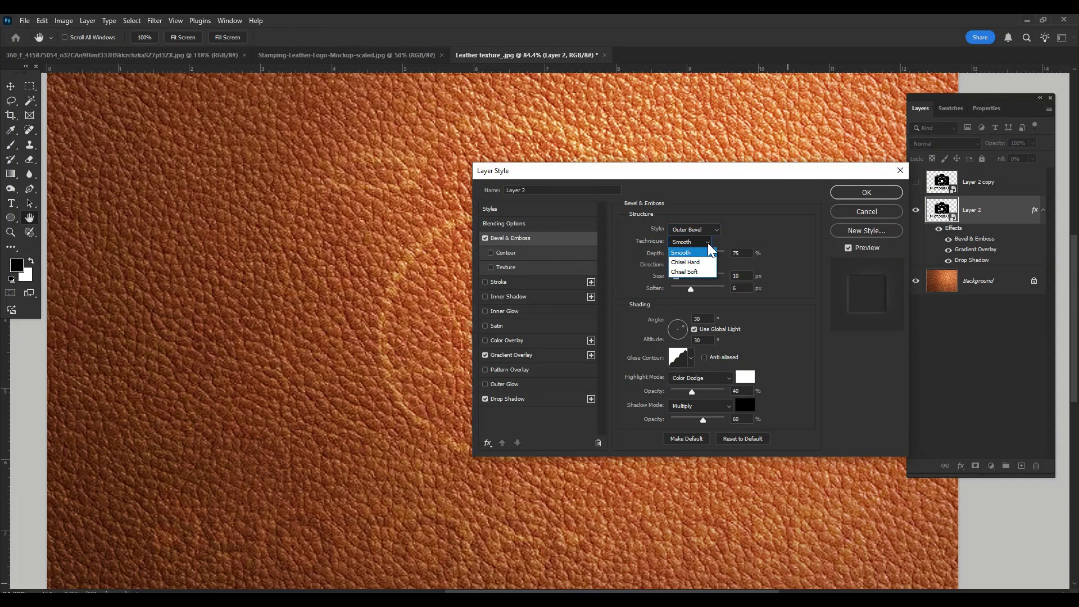
left_click(685, 253)
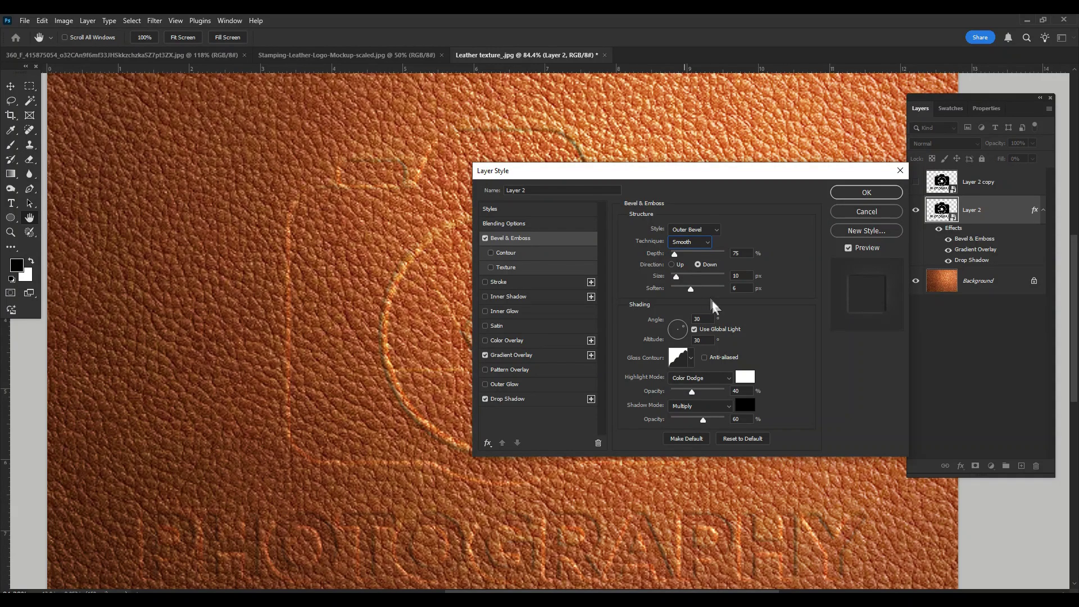
Set the Bevel & Emboss shading angle to -120° and turn off Use Global Light.
key("Tab")
key("Tab")
left_click(710, 318)
type("-120")
left_click(714, 318)
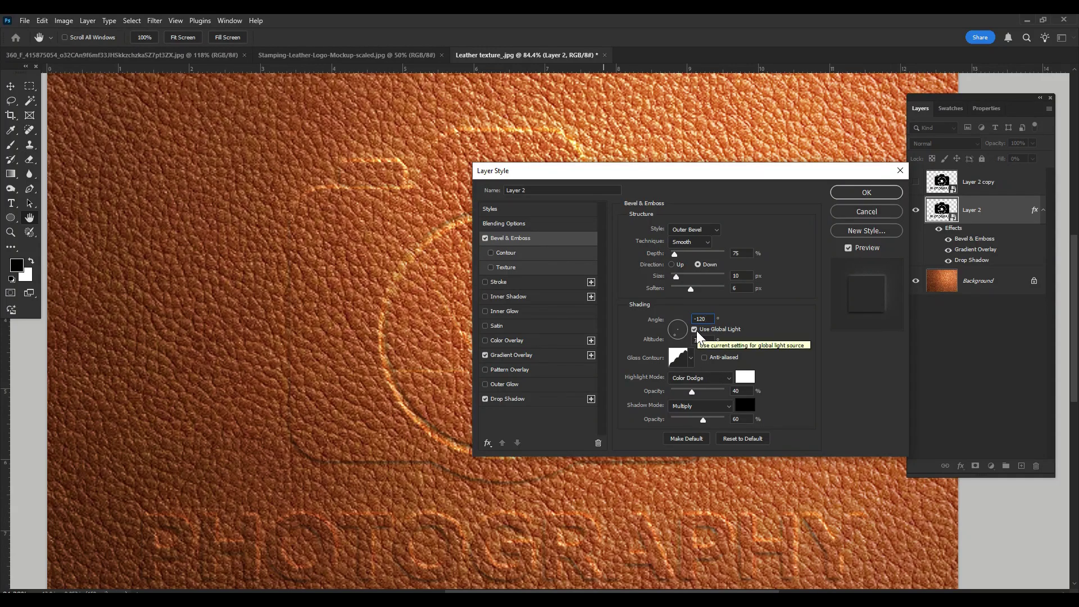
left_click(694, 329)
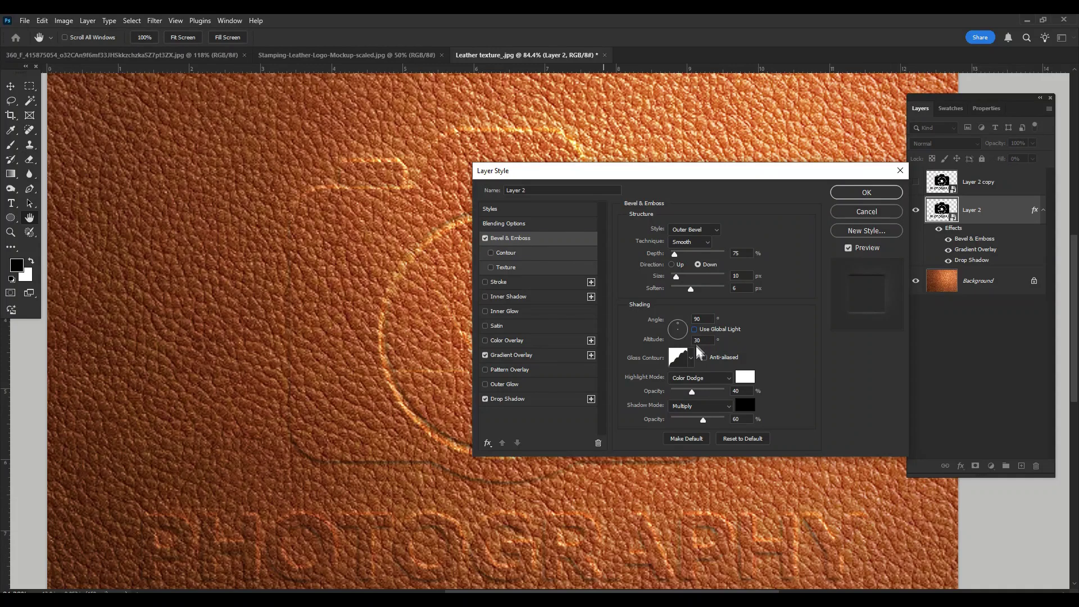
Set the gloss contour of Layer 2's Bevel & Emboss to Linear.
left_click(692, 360)
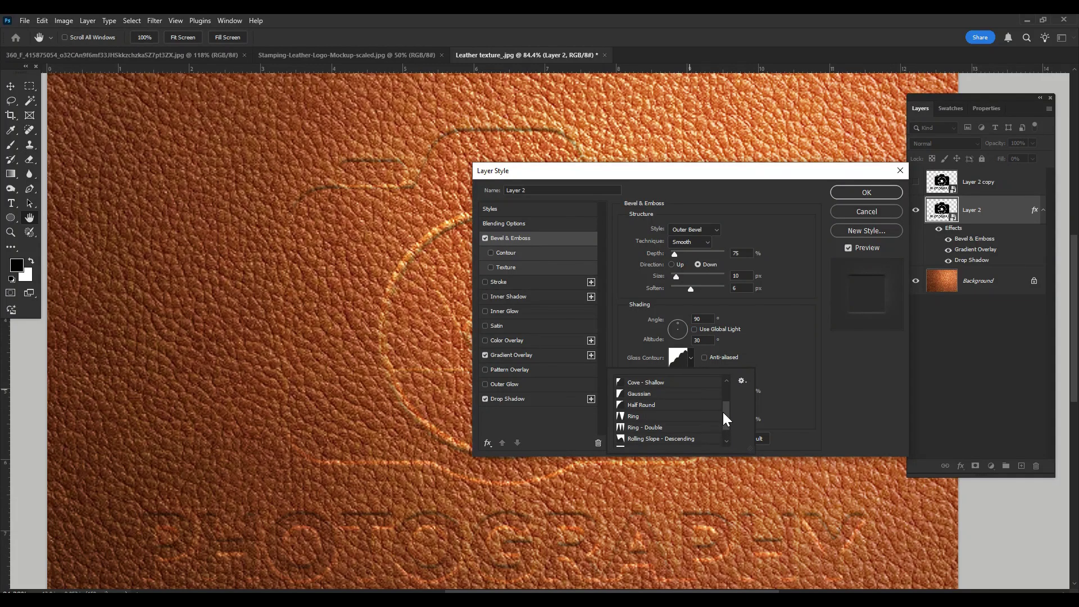
scroll(724, 411, "up", 3)
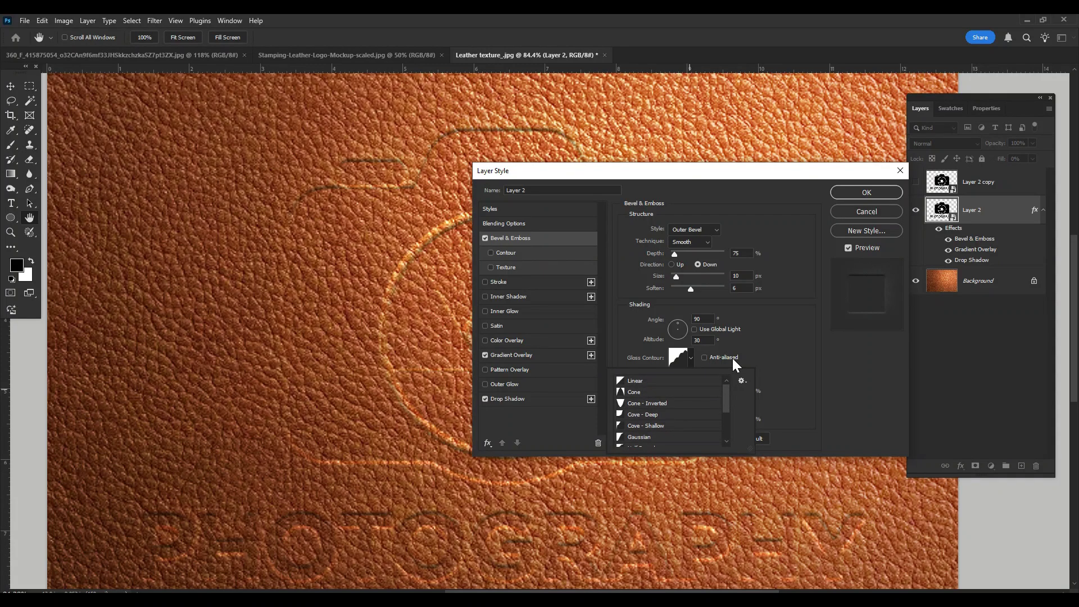
left_click(631, 382)
double_click(634, 384)
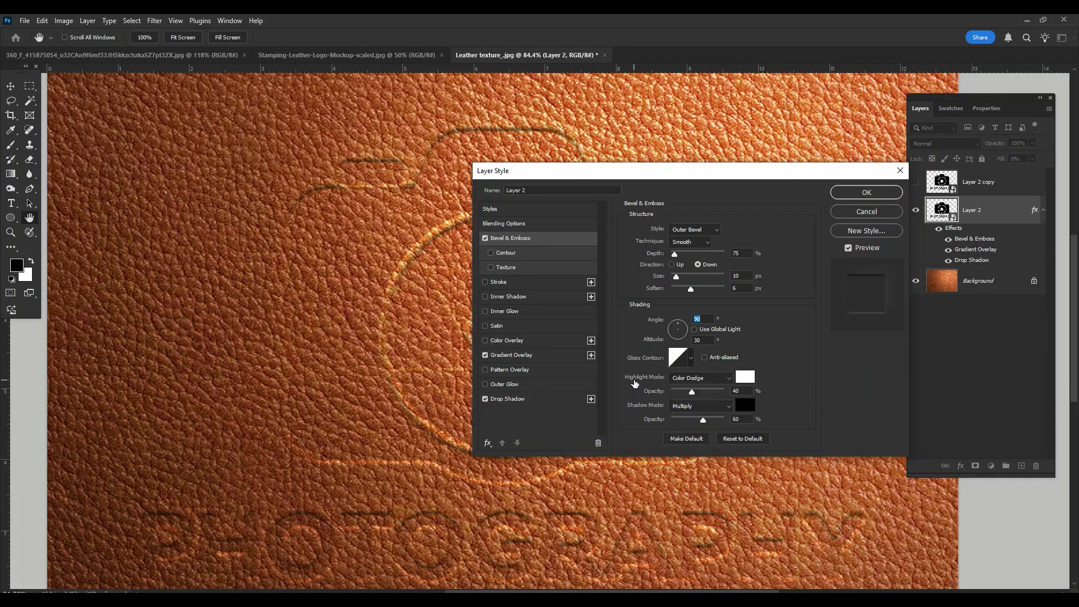
left_click(690, 359)
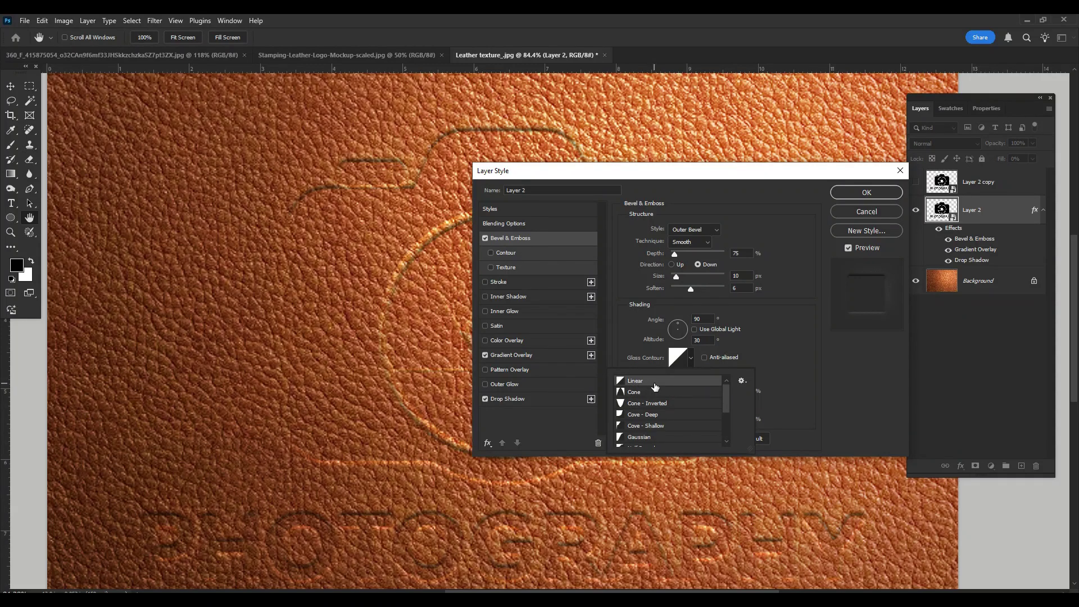
left_click(650, 363)
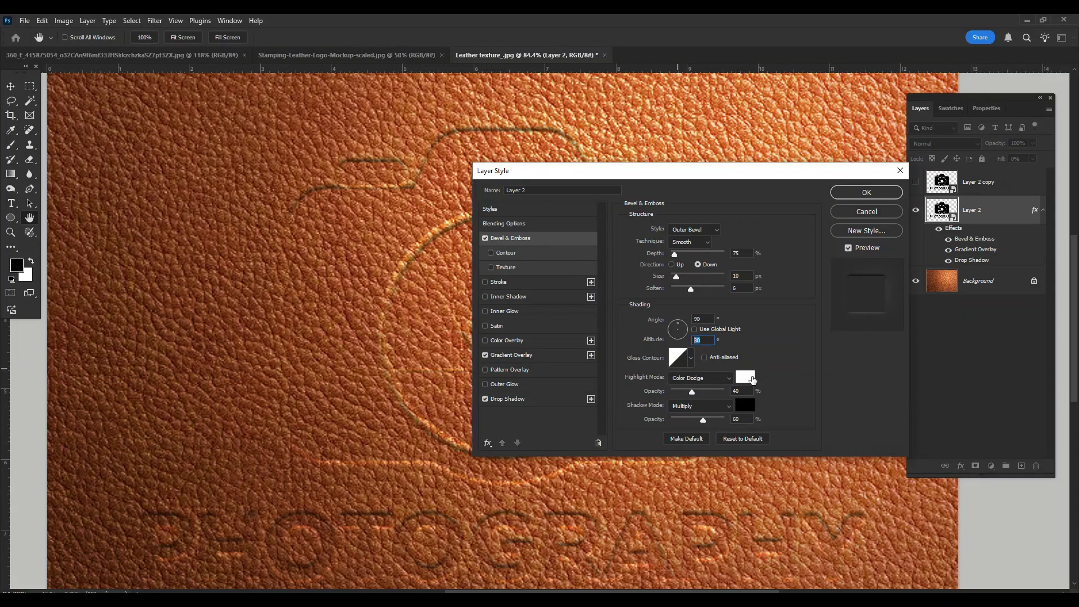
Set the bevel's highlight mode to Hard Mix and its shadow opacity to 4%, and apply Layer 2's layer style.
left_click(721, 378)
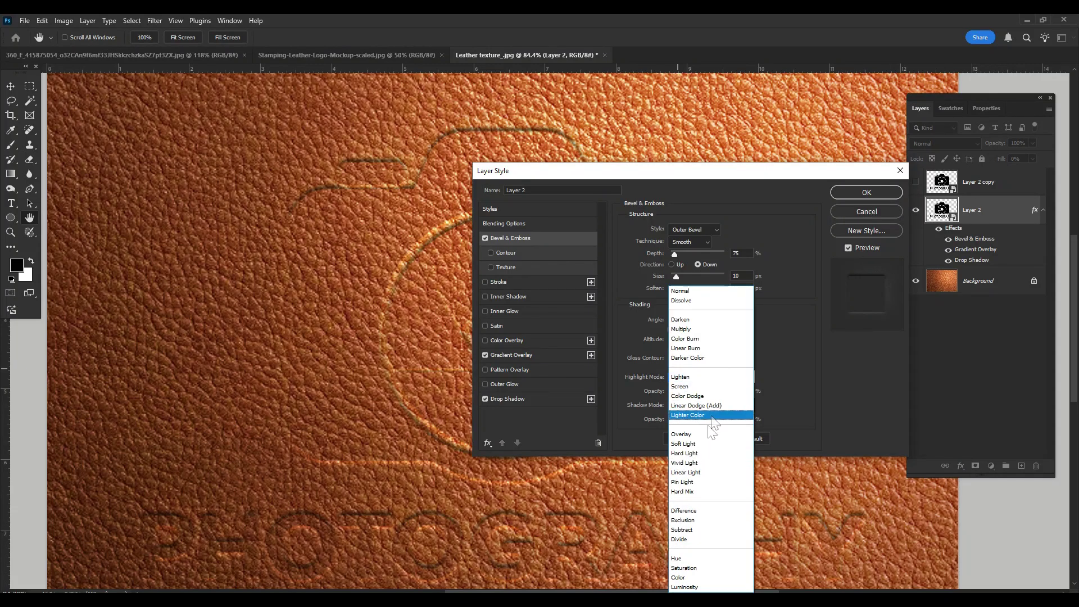
left_click(697, 492)
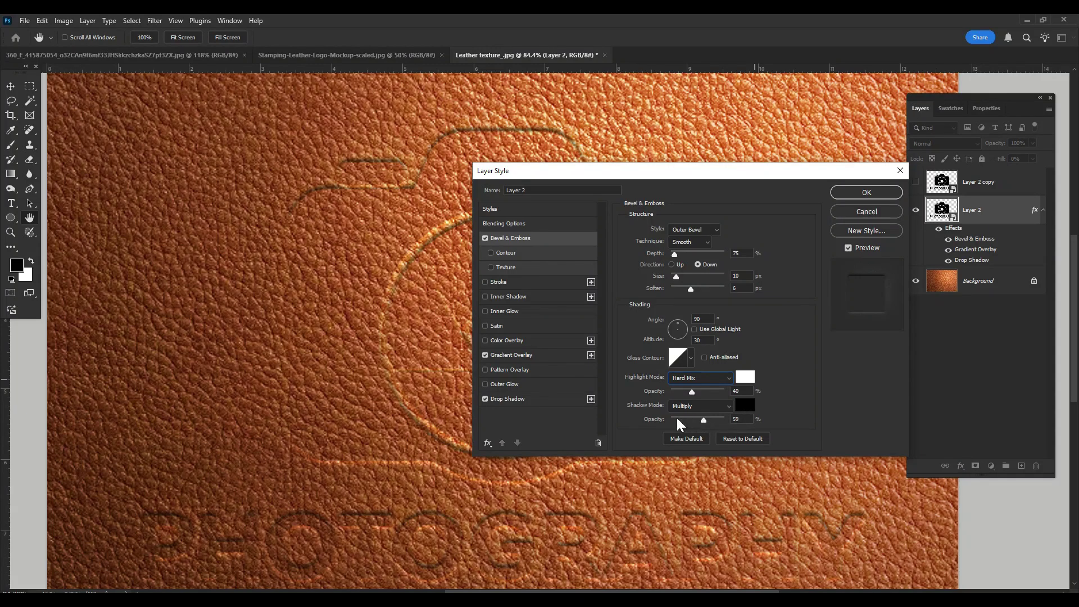
left_click_drag(703, 420, 674, 421)
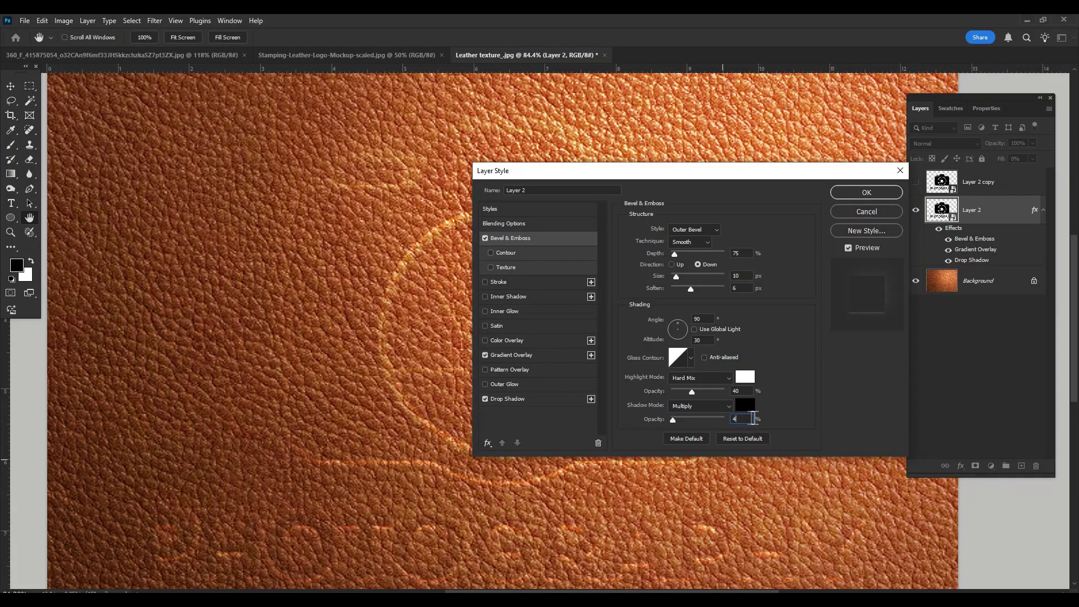
left_click(866, 192)
Make Layer 2 copy visible and add a Bevel & Emboss effect to it.
left_click(916, 181)
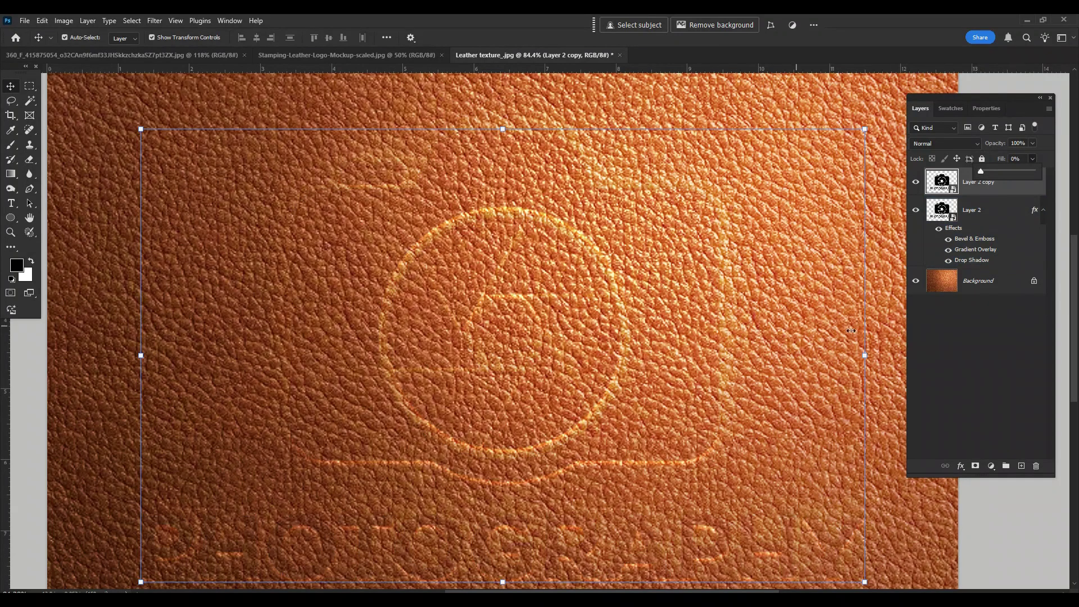
left_click(960, 466)
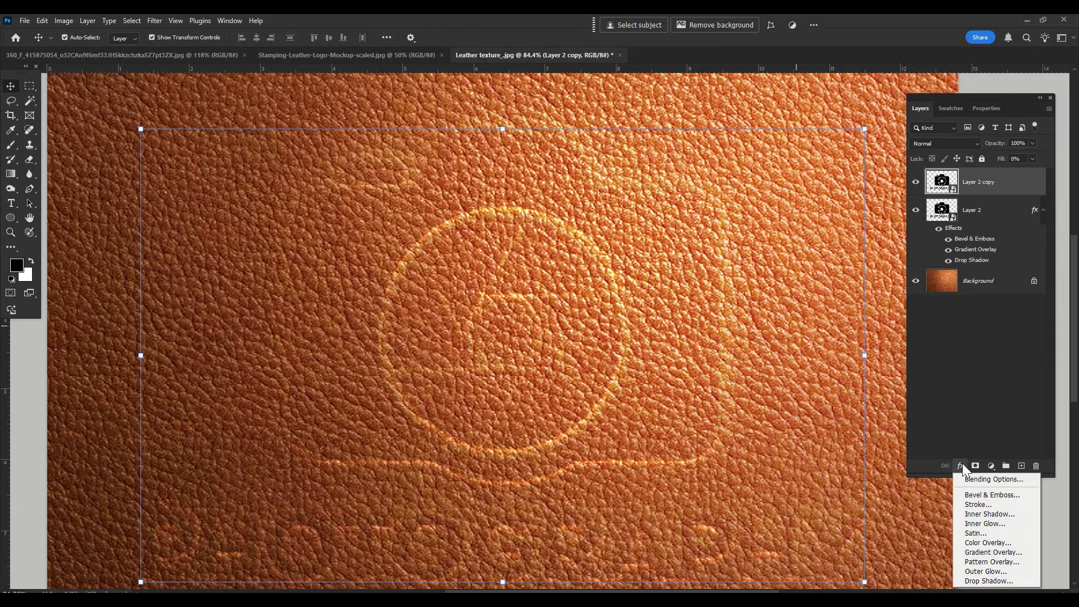
left_click(988, 482)
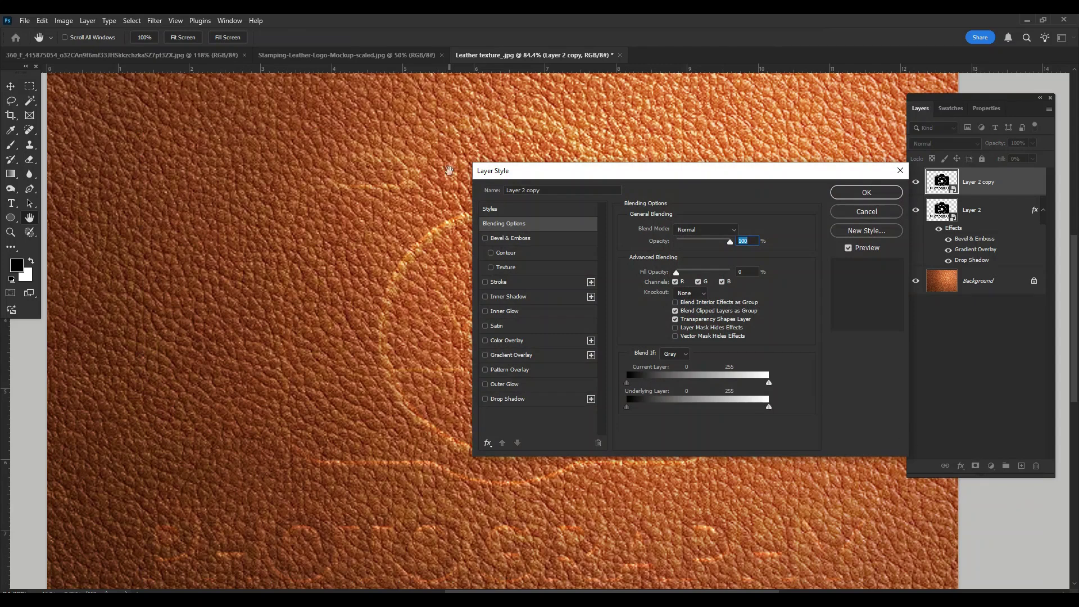
left_click(521, 237)
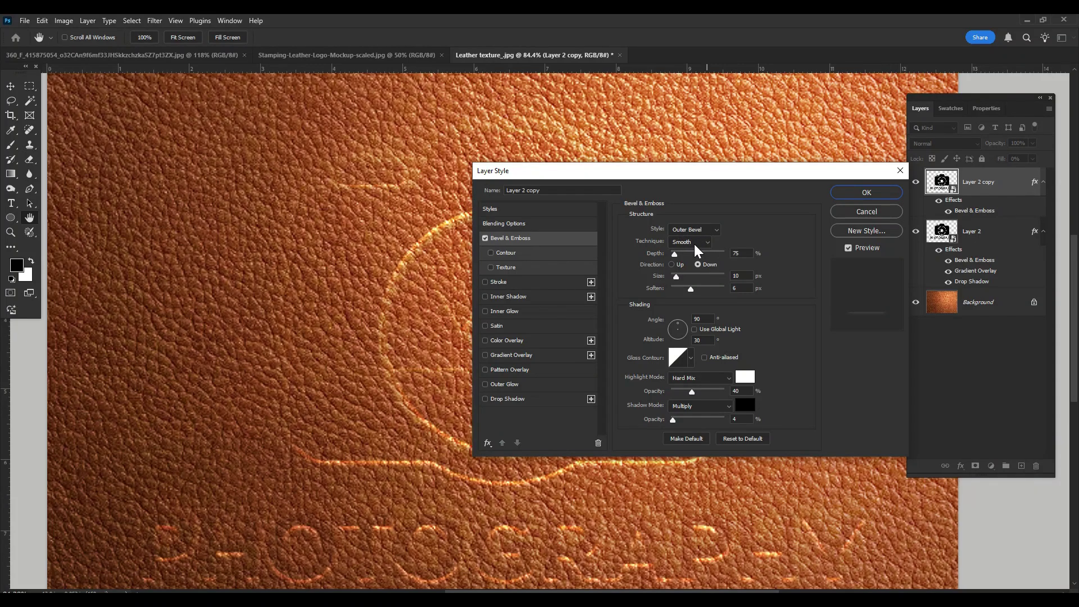
Set the Bevel & Emboss depth of Layer 2 copy to 250%, its angle to 60° and its altitude to 40°.
left_click(740, 253)
type("250")
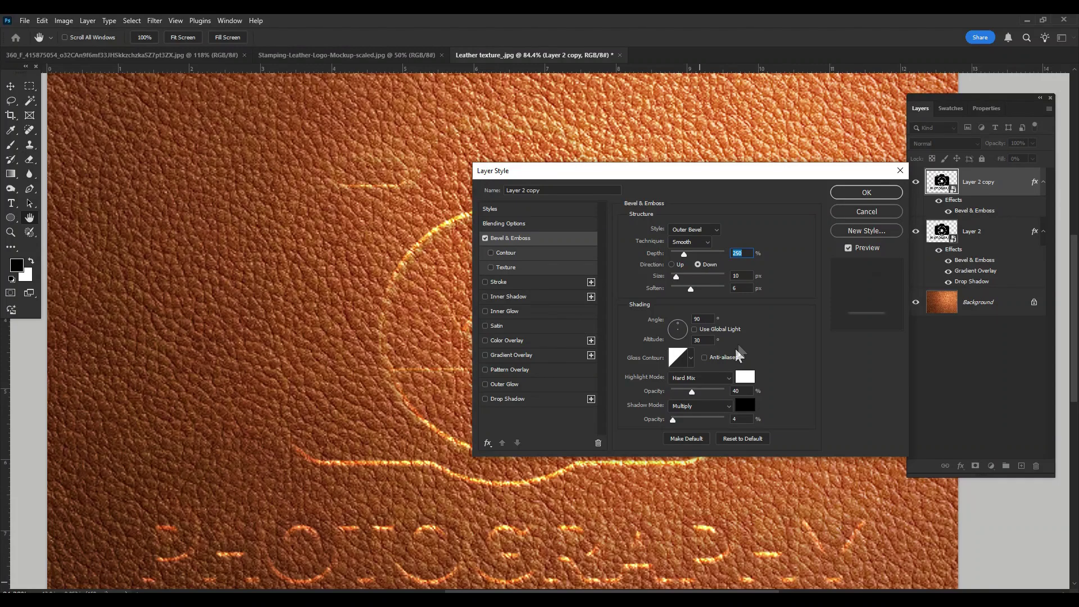
left_click(699, 318)
type("60")
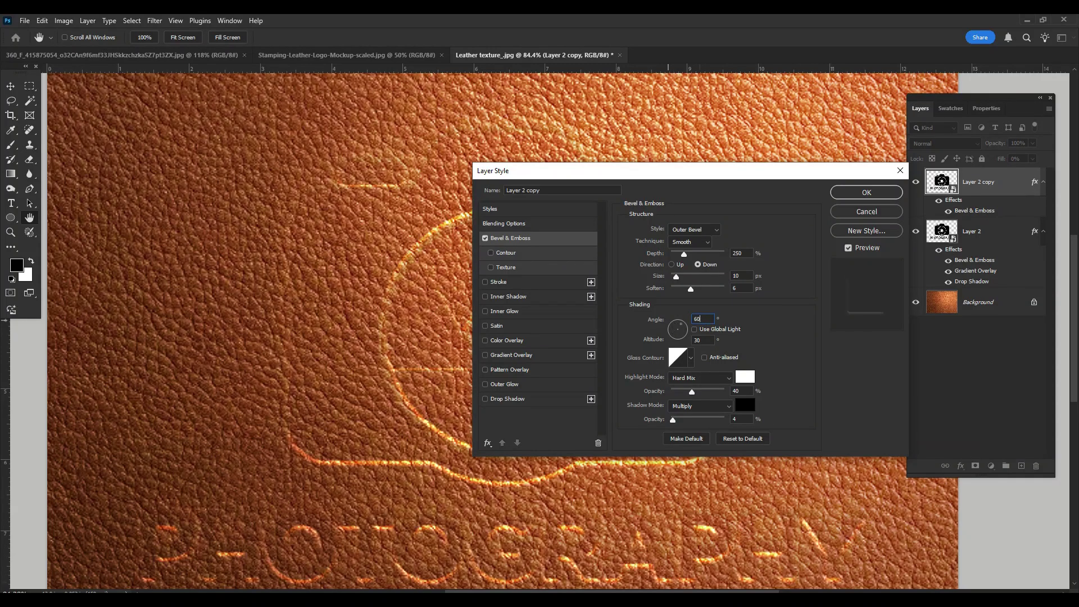
left_click(703, 339)
type("40")
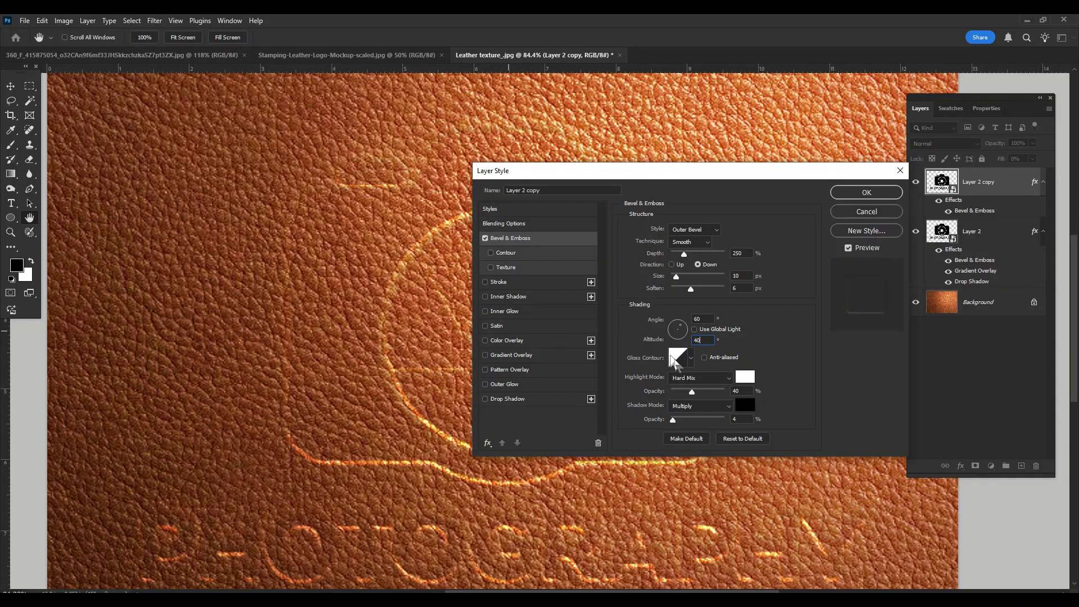
Set the gloss contour of Layer 2 copy's Bevel & Emboss to Half Round.
left_click(692, 357)
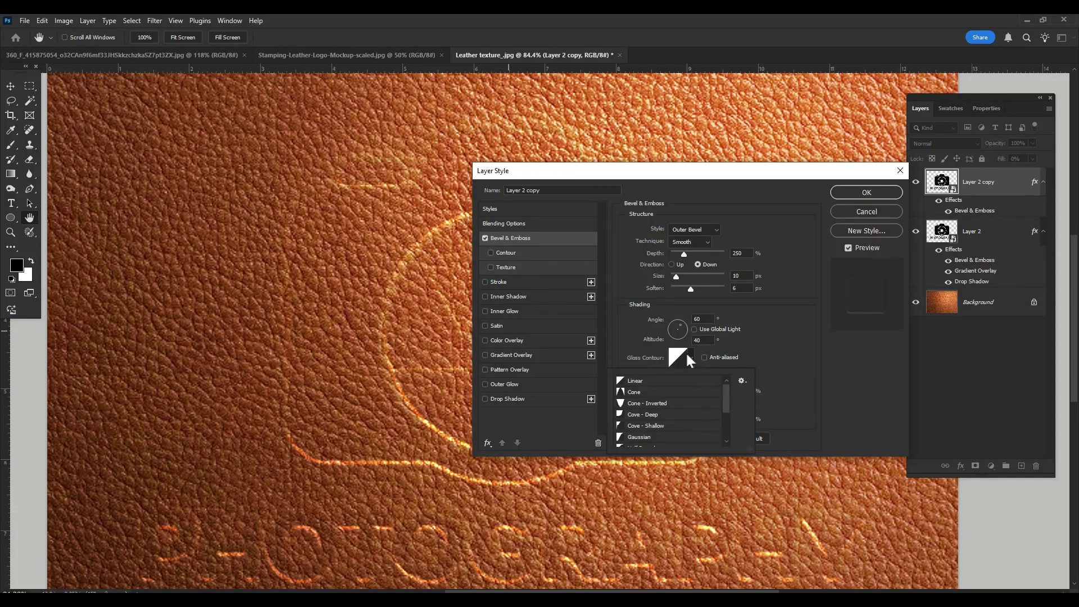
scroll(684, 414, "down", 1)
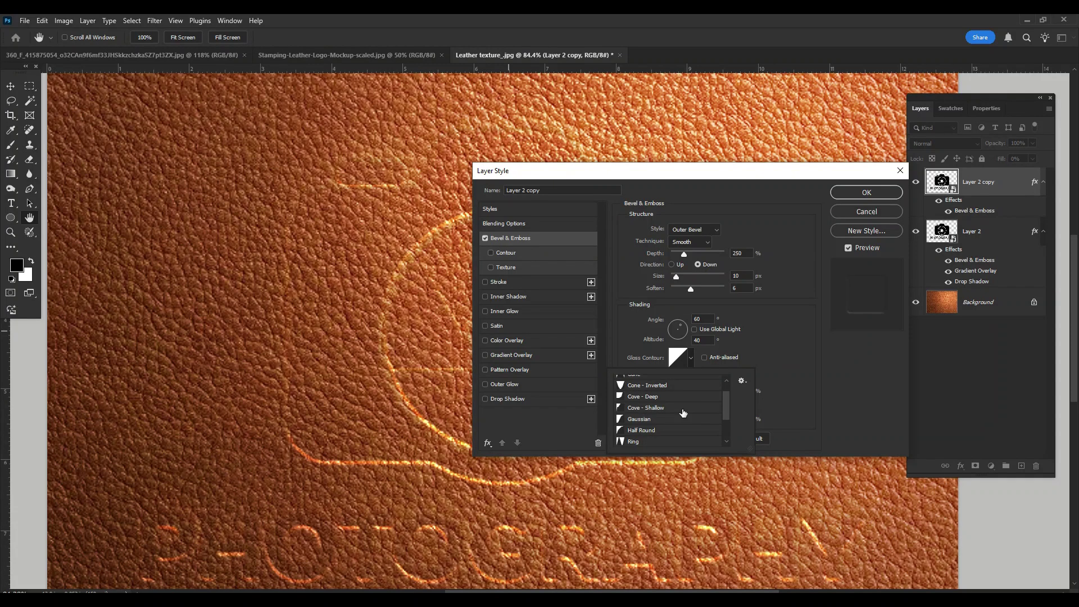
scroll(657, 438, "down", 2)
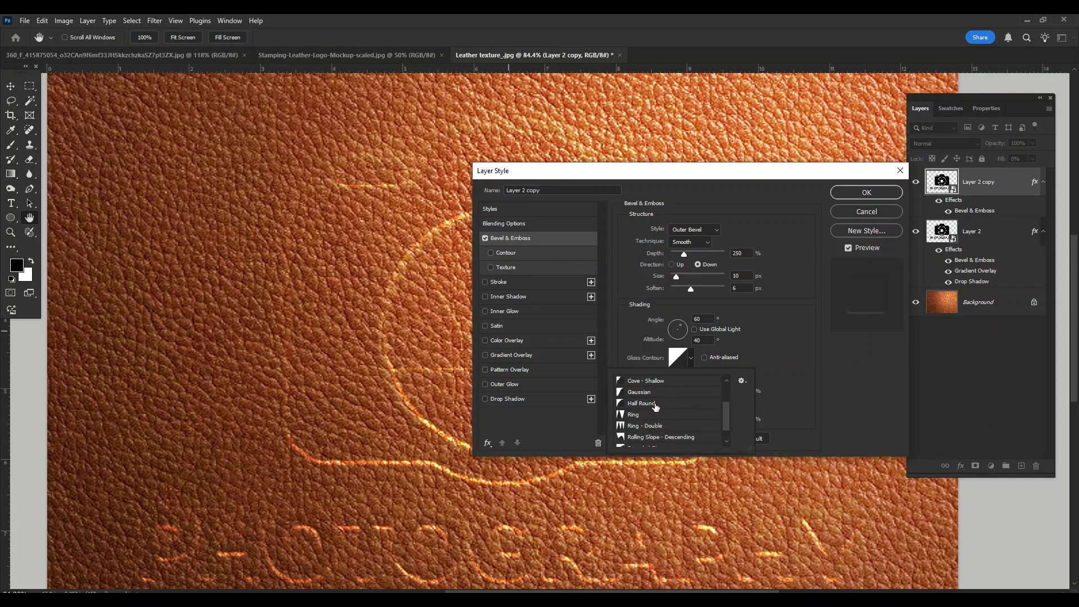
left_click(649, 405)
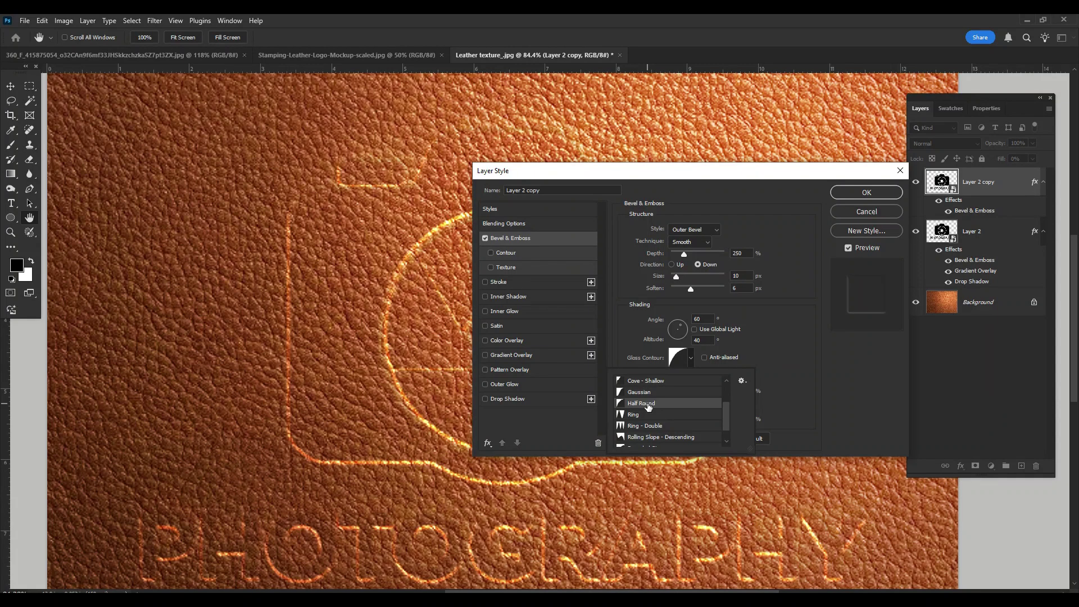
double_click(649, 404)
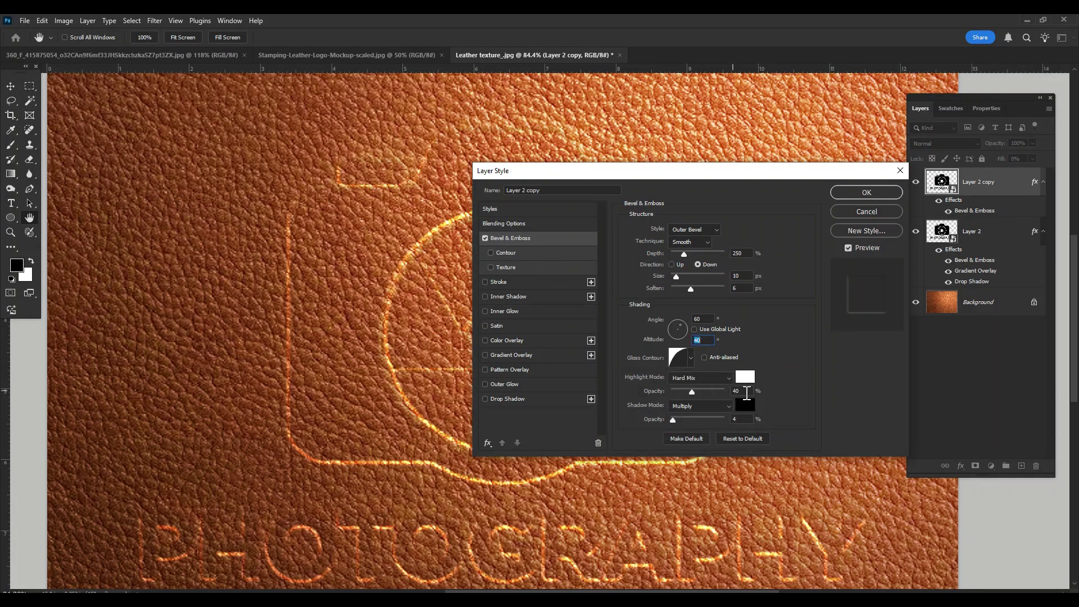
Set the bevel's highlight mode to Color Dodge at 30% opacity and its shadow opacity to 60%.
double_click(745, 392)
type("30")
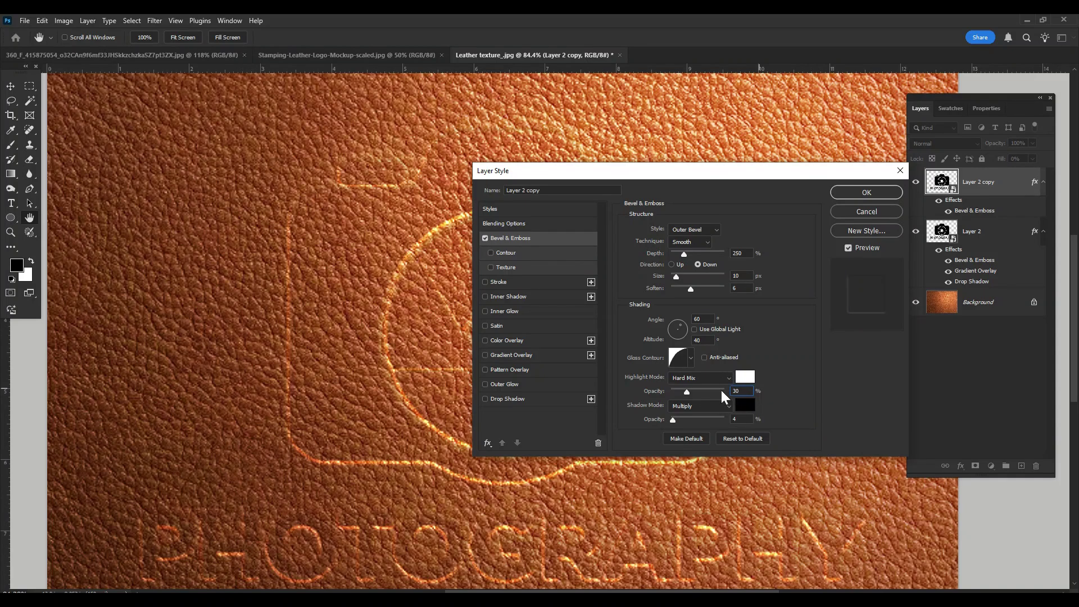
left_click(724, 380)
left_click(830, 368)
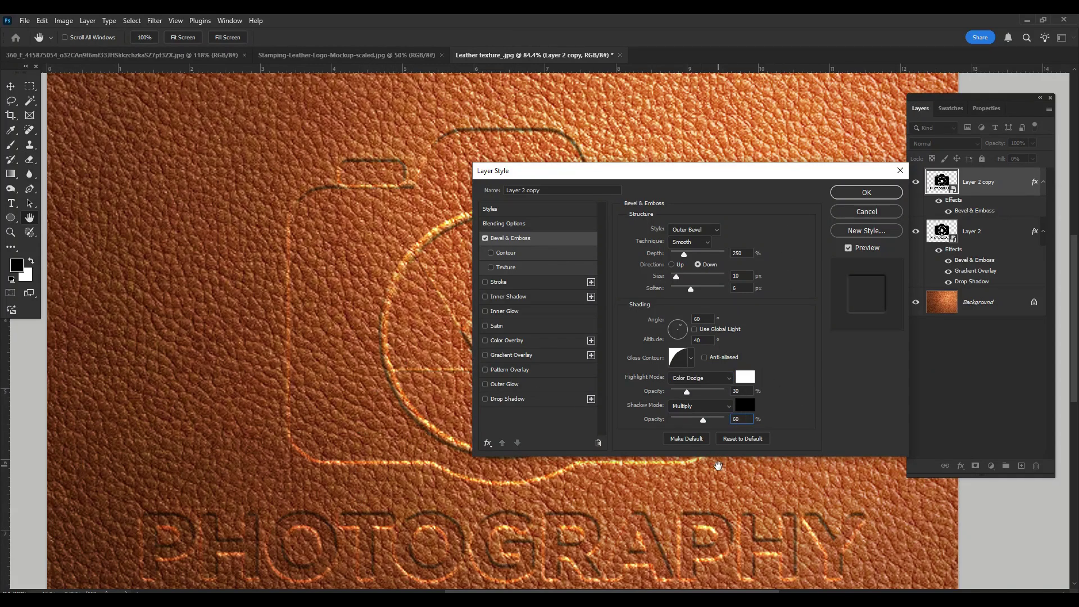
left_click(707, 583)
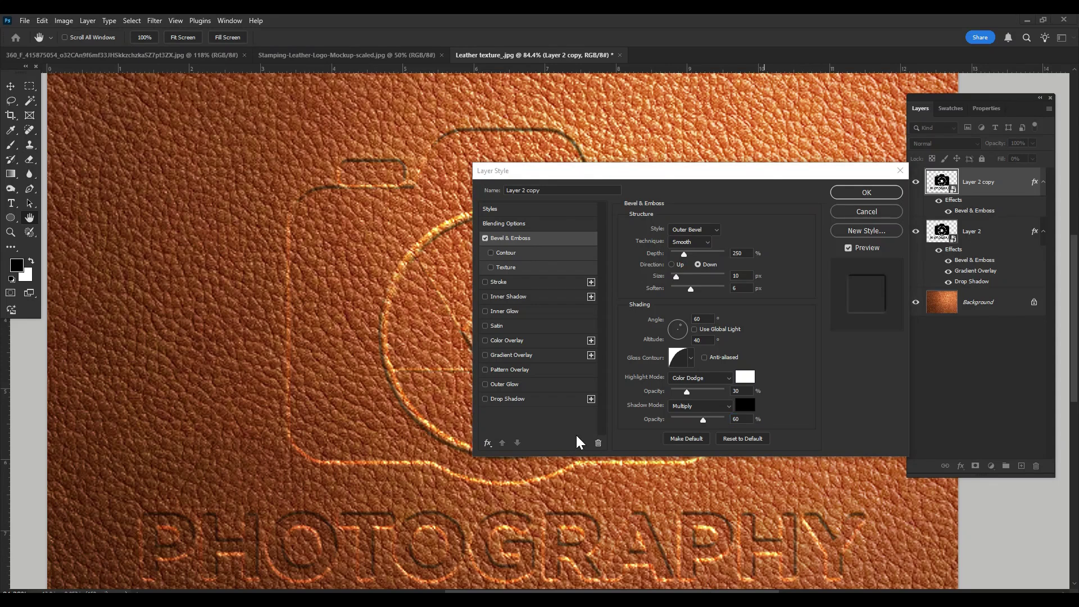
Add an Inner Shadow effect to Layer 2 copy and choose the Half Round contour for it.
left_click(501, 299)
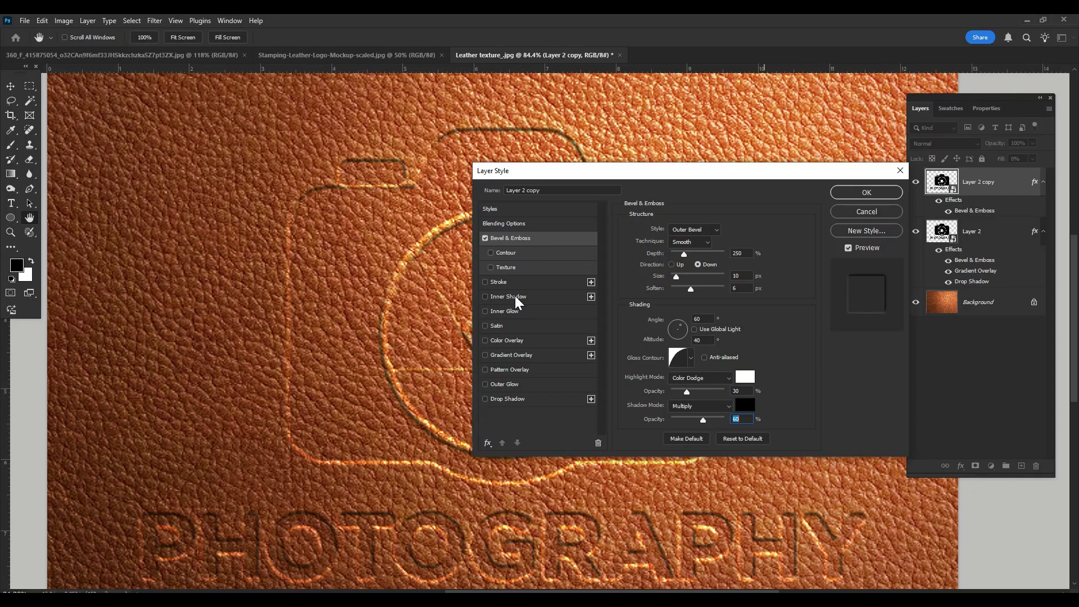
left_click(515, 297)
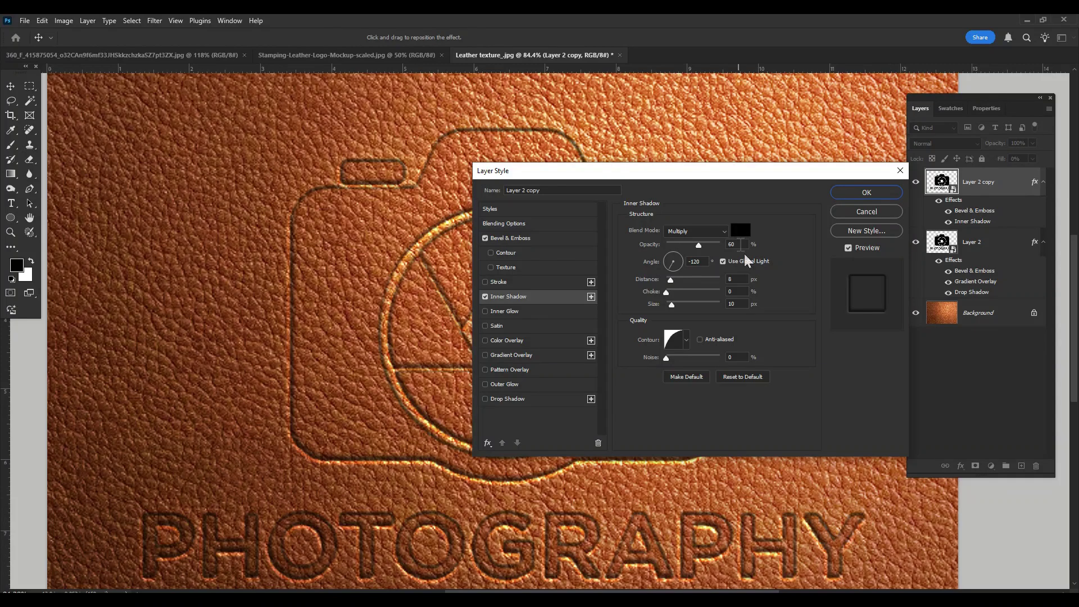
left_click(738, 278)
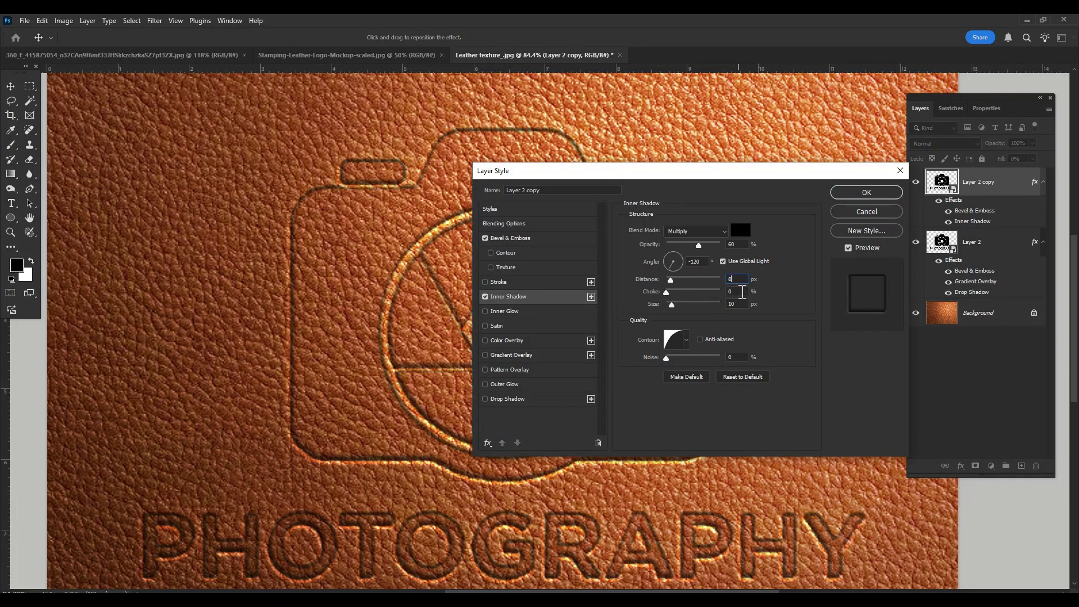
left_click(741, 303)
left_click(687, 341)
scroll(638, 416, "down", 1)
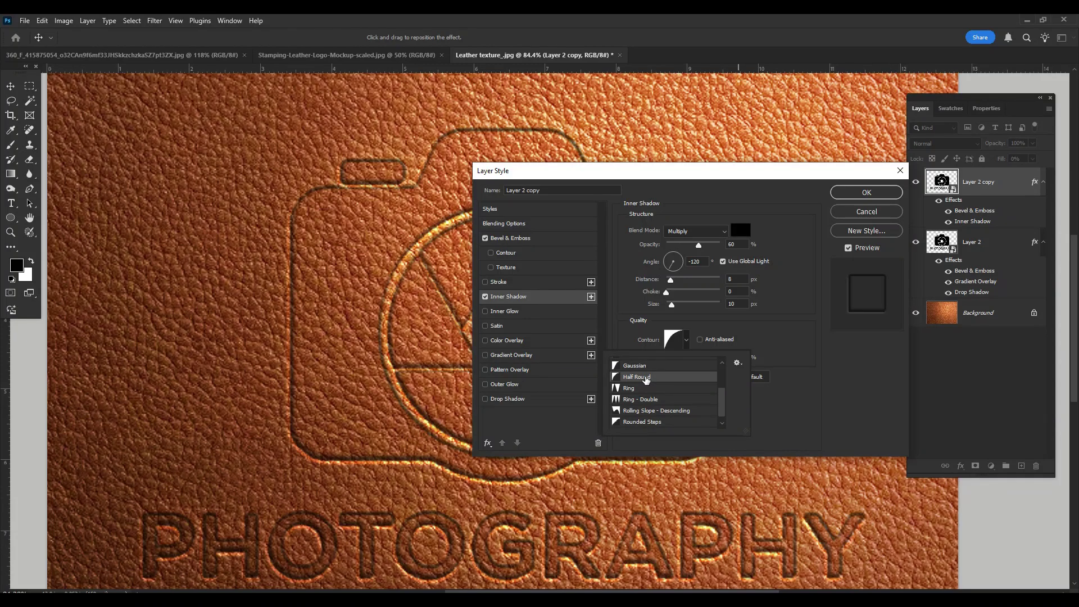
left_click(646, 380)
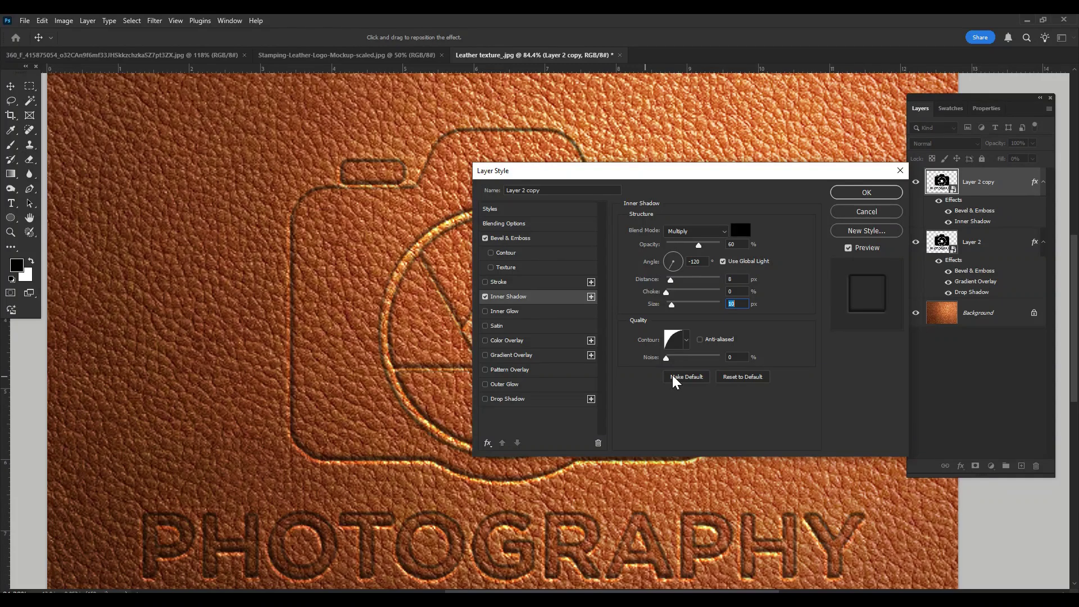
left_click(703, 582)
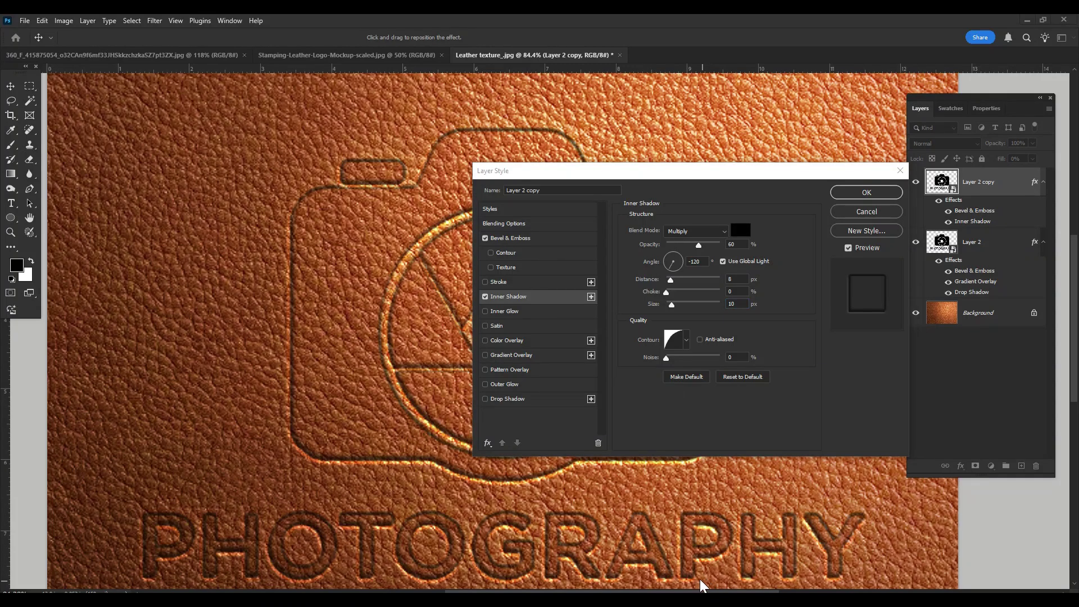
Add an Inner Glow effect to Layer 2 copy with the Multiply blend mode.
left_click(512, 315)
left_click(507, 313)
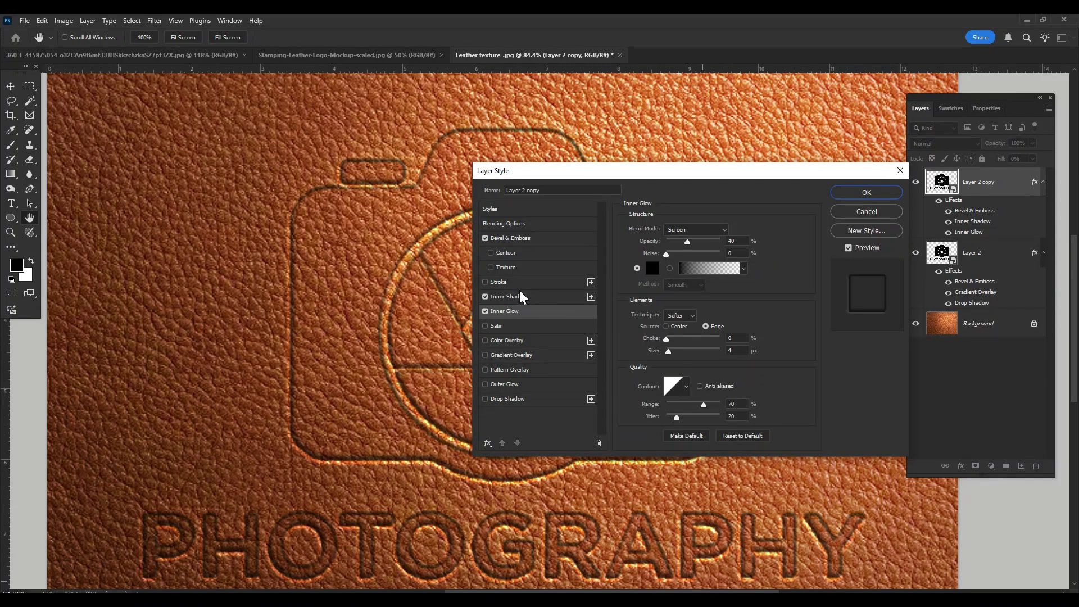
left_click(687, 230)
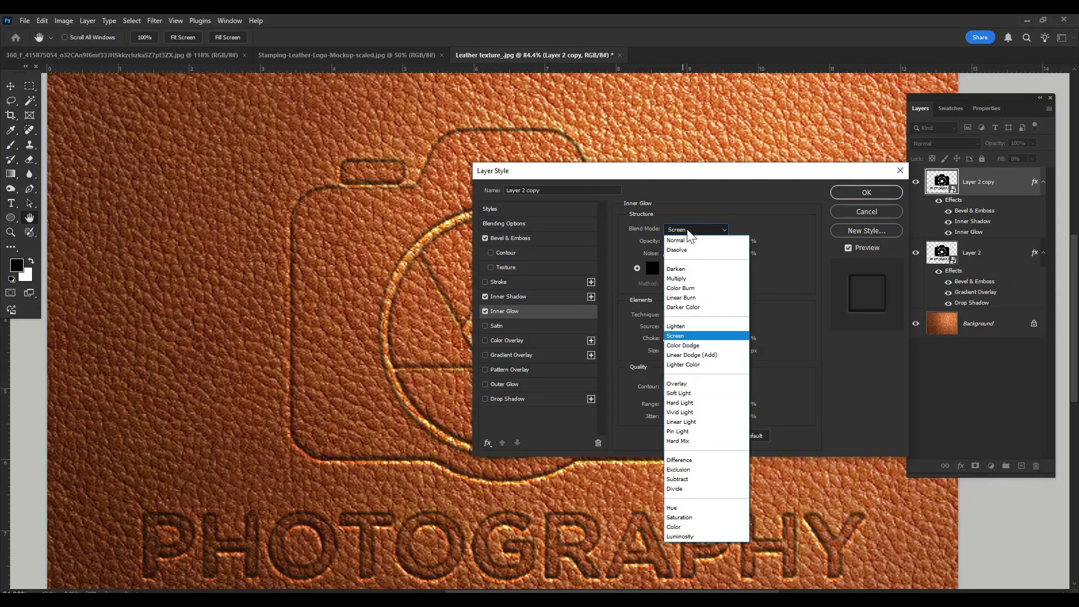
left_click(683, 282)
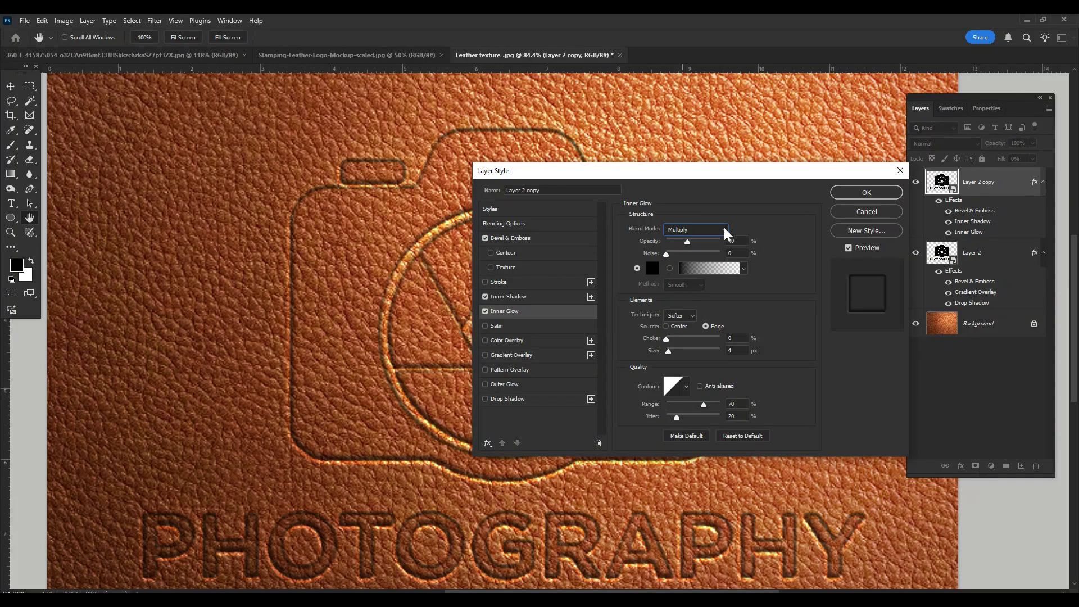
Assign the Foreground to Transparent gradient from the Basics presets to the Inner Glow.
left_click(695, 271)
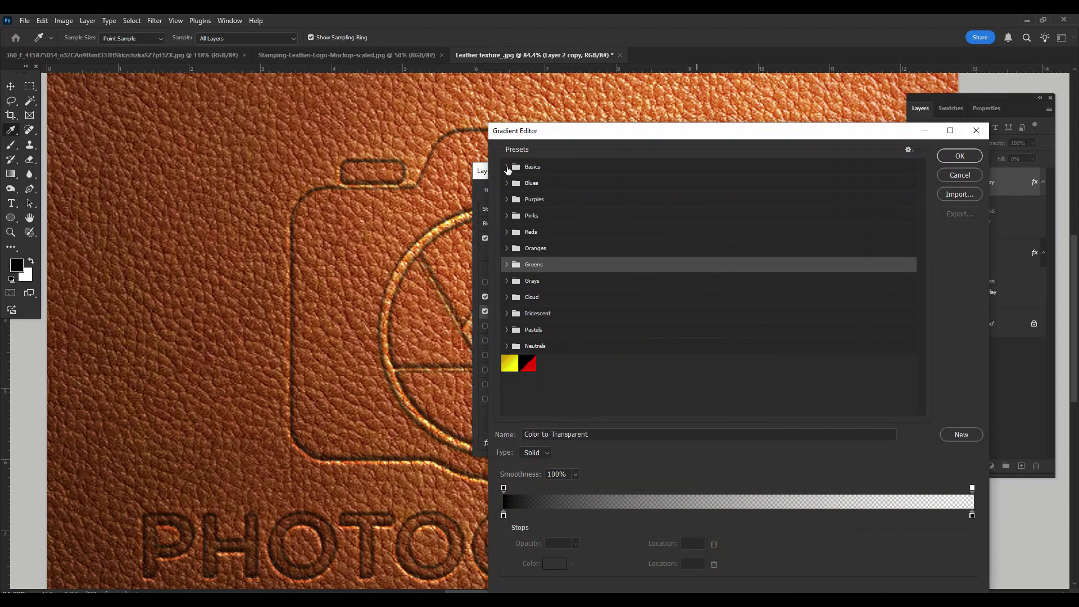
left_click(506, 167)
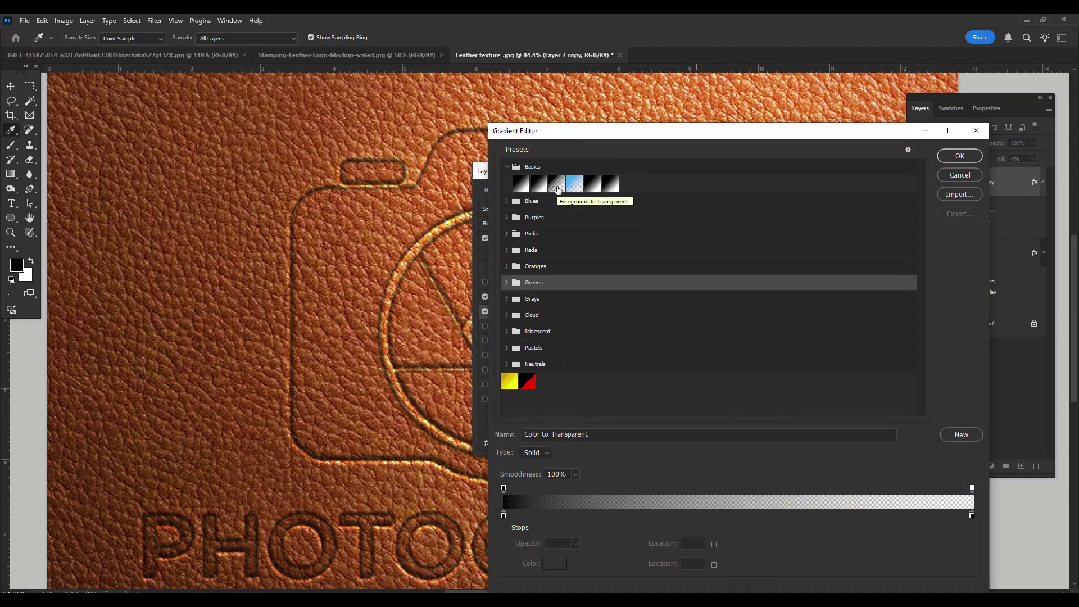
double_click(557, 186)
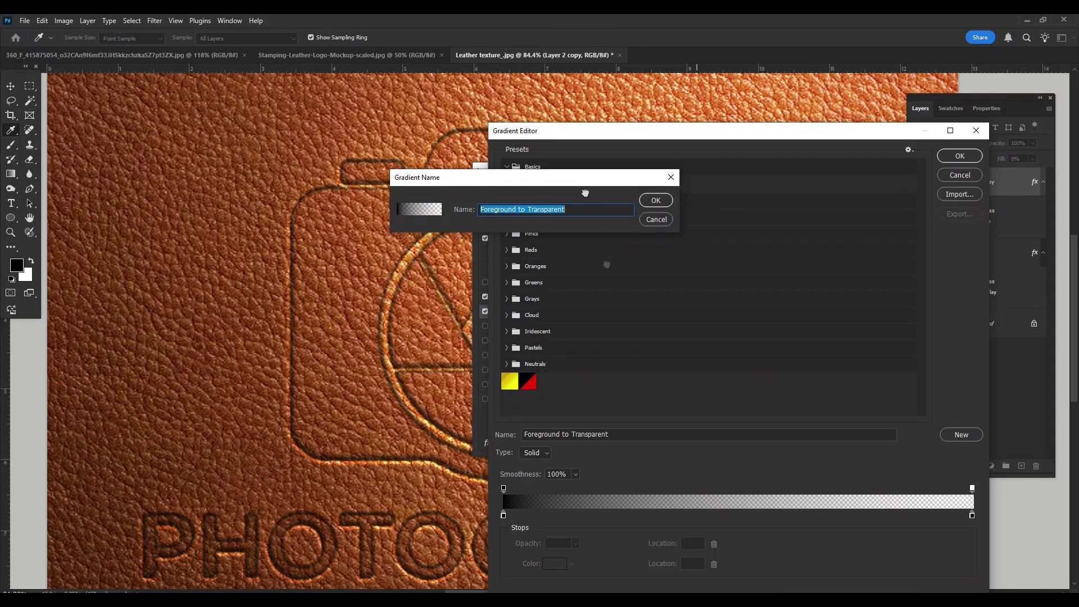
left_click(661, 219)
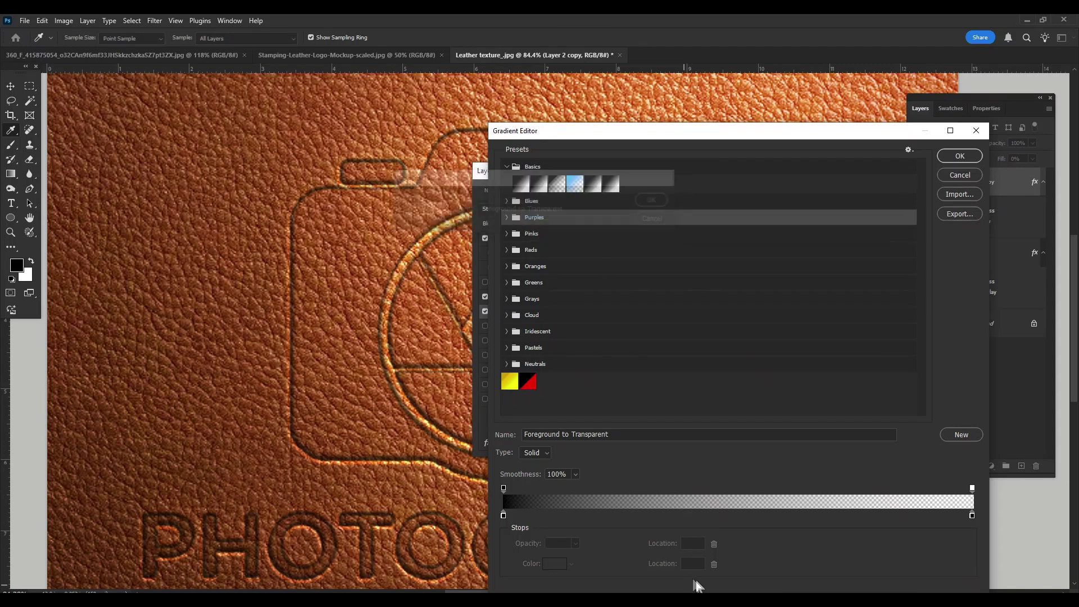
left_click(557, 184)
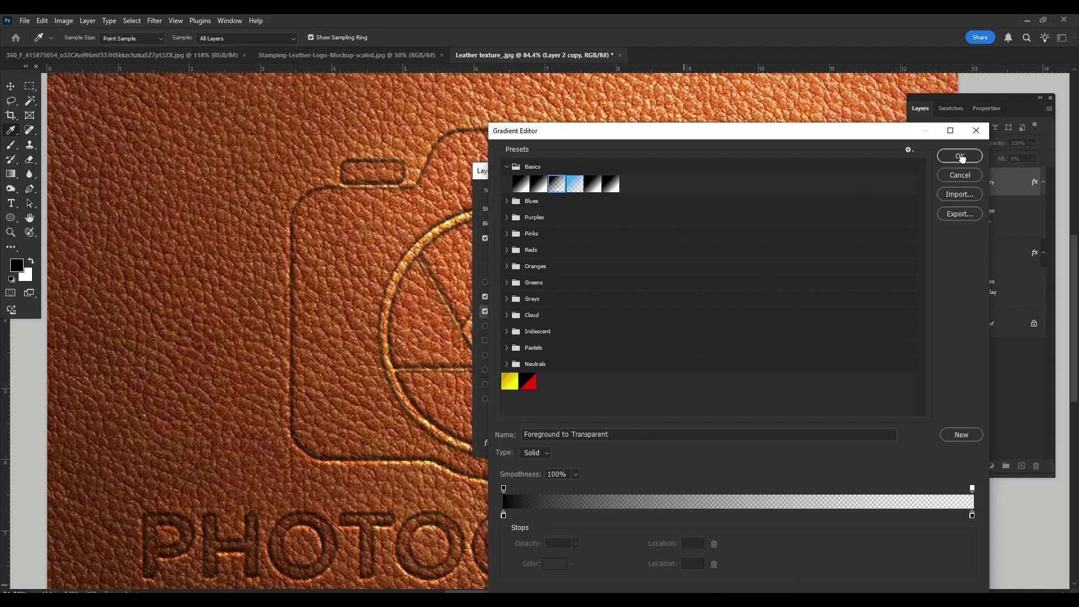
left_click(959, 157)
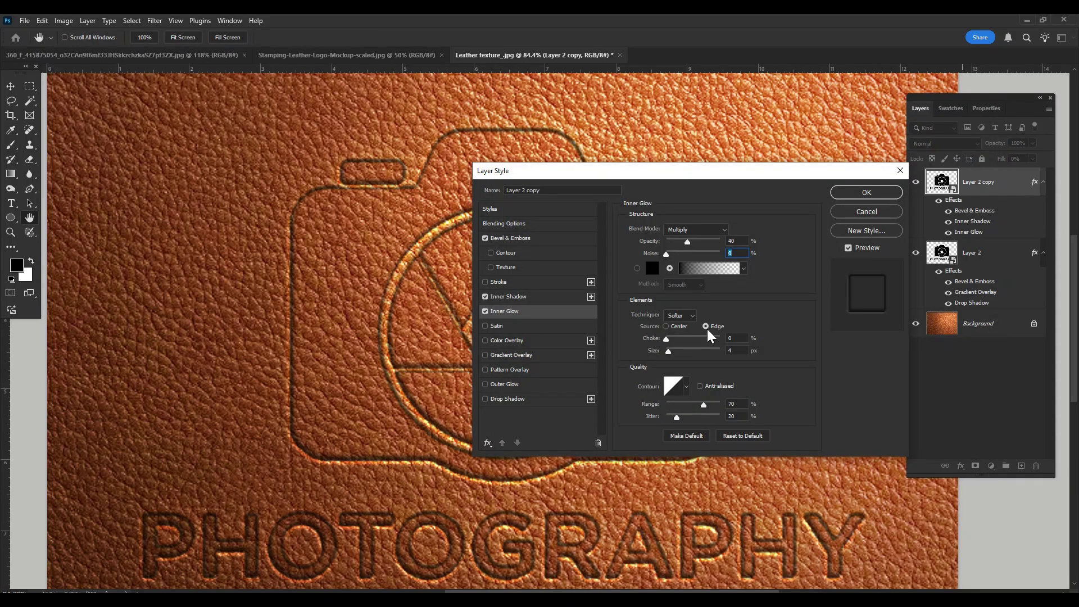
Set the Inner Glow size to 25 px with a Linear contour, and apply Layer 2 copy's layer style.
left_click(737, 351)
type("25")
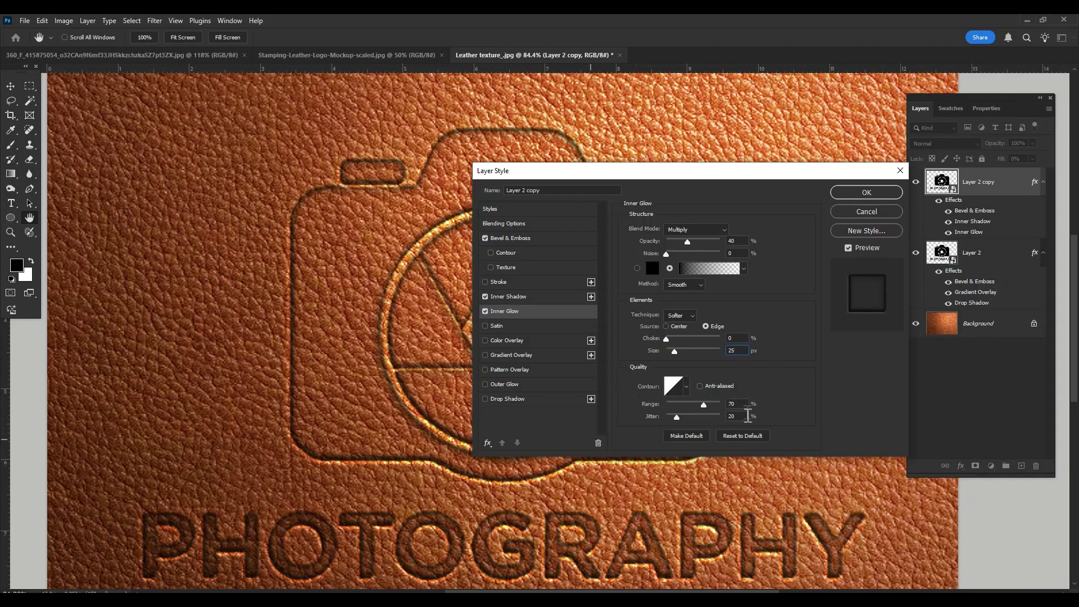
left_click(731, 416)
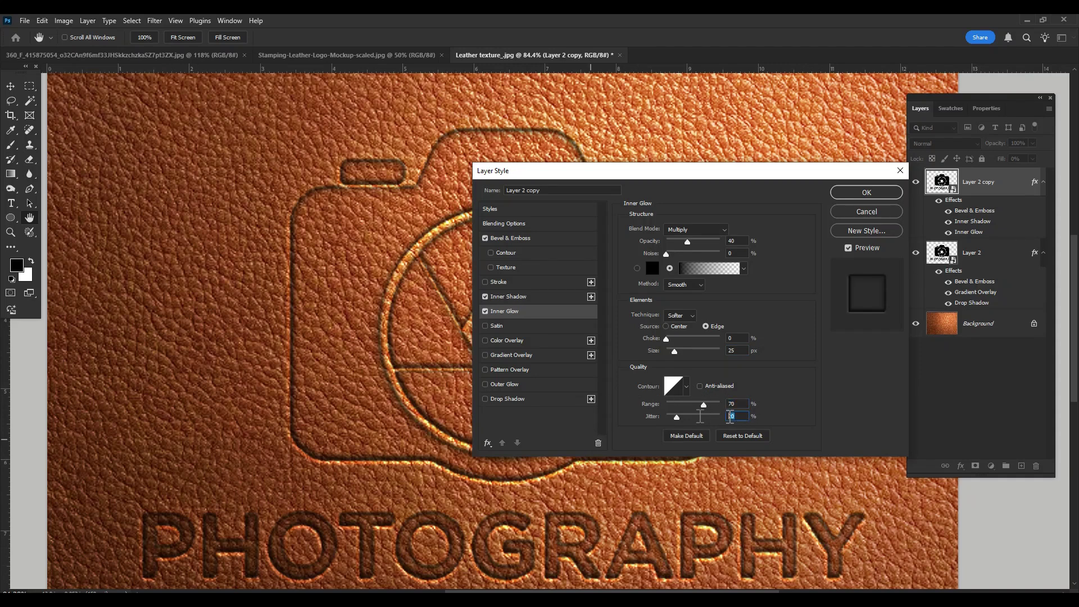
left_click(687, 388)
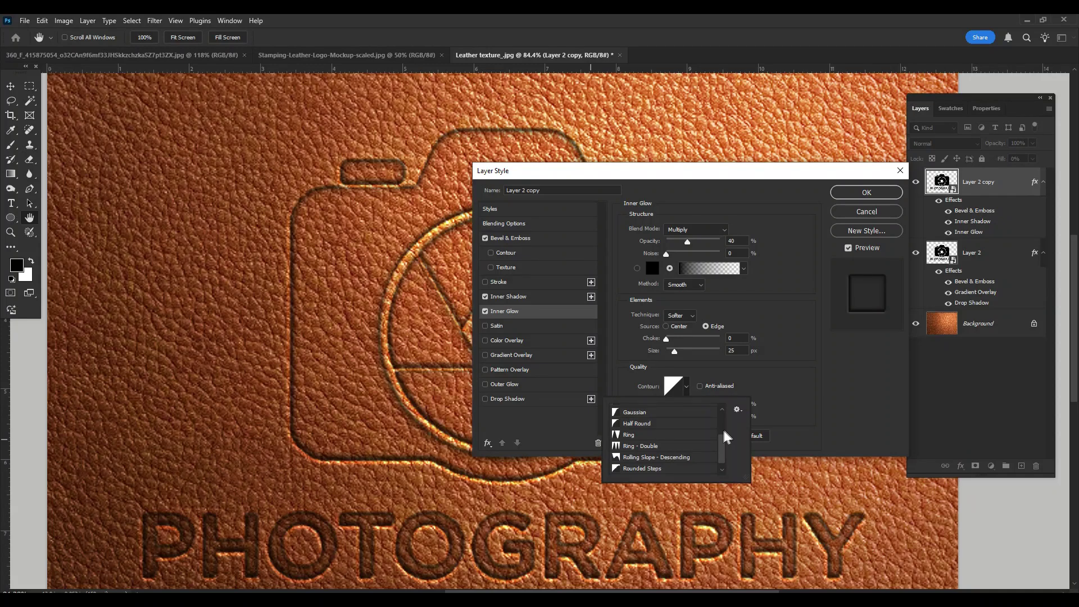
left_click_drag(722, 449, 727, 386)
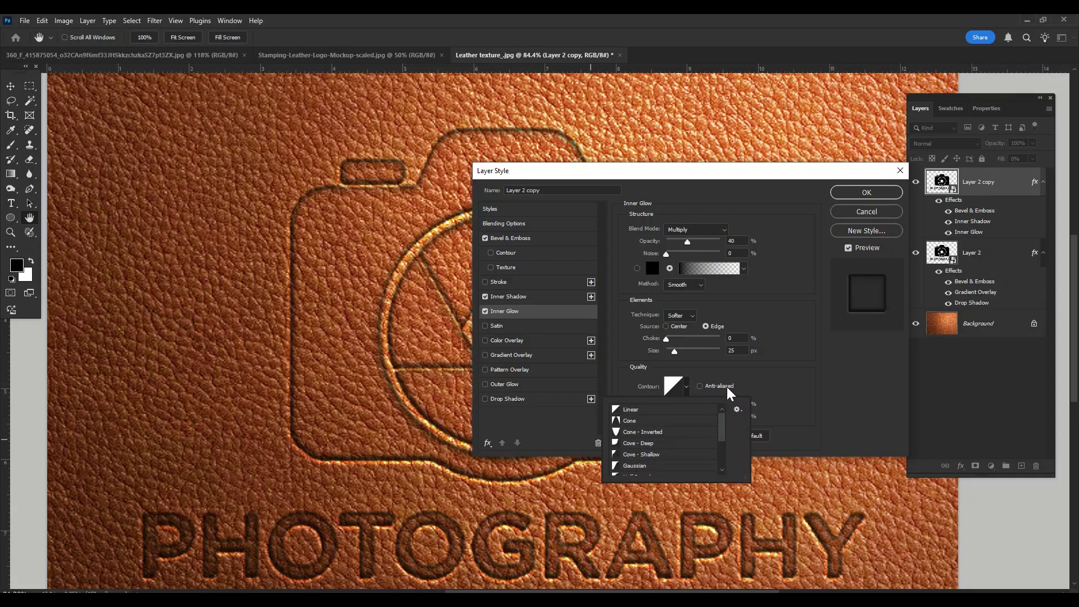
left_click(630, 411)
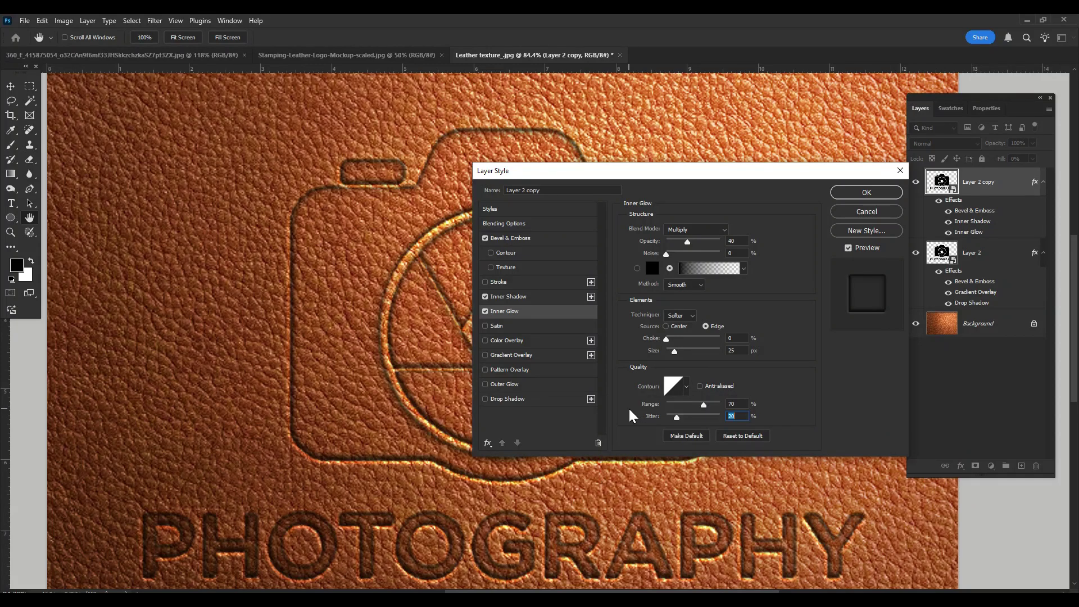
key("Return")
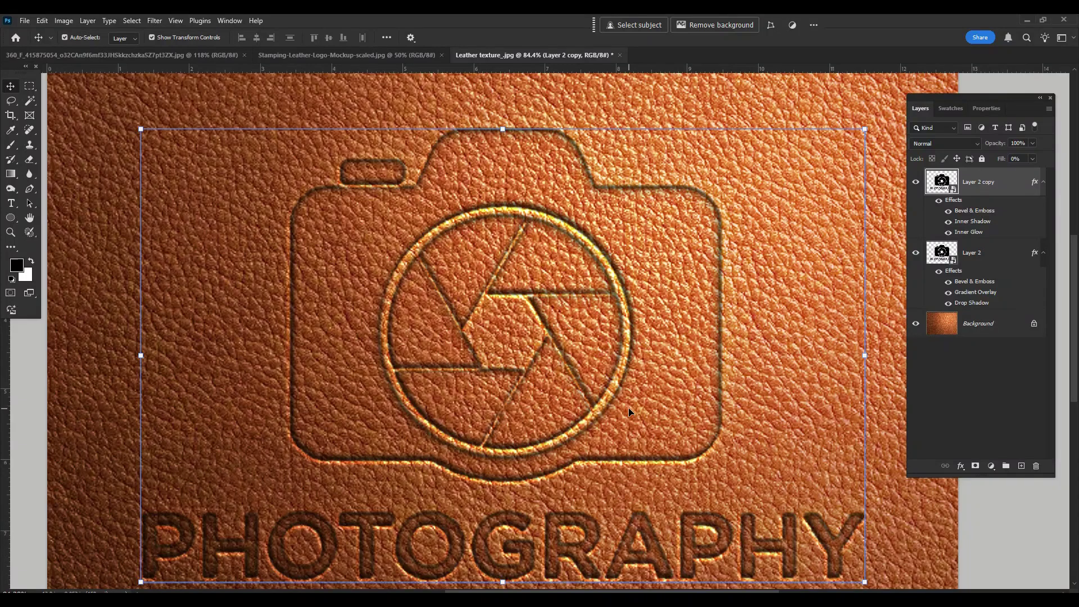
Reopen Layer 2 copy's layer style and add a Drop Shadow with the Linear Light blend mode.
left_click(960, 466)
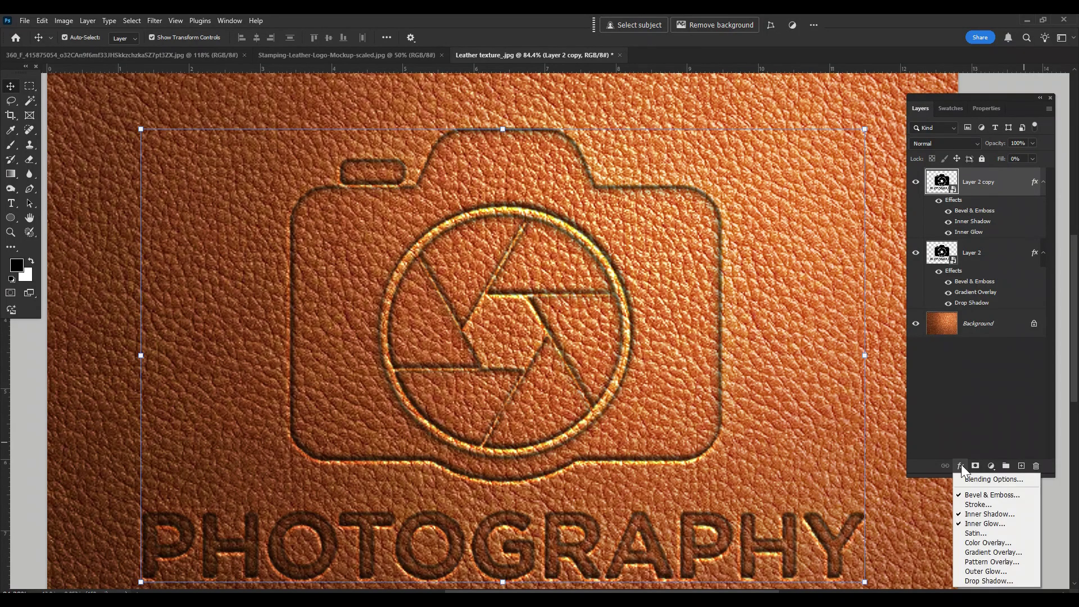
left_click(979, 524)
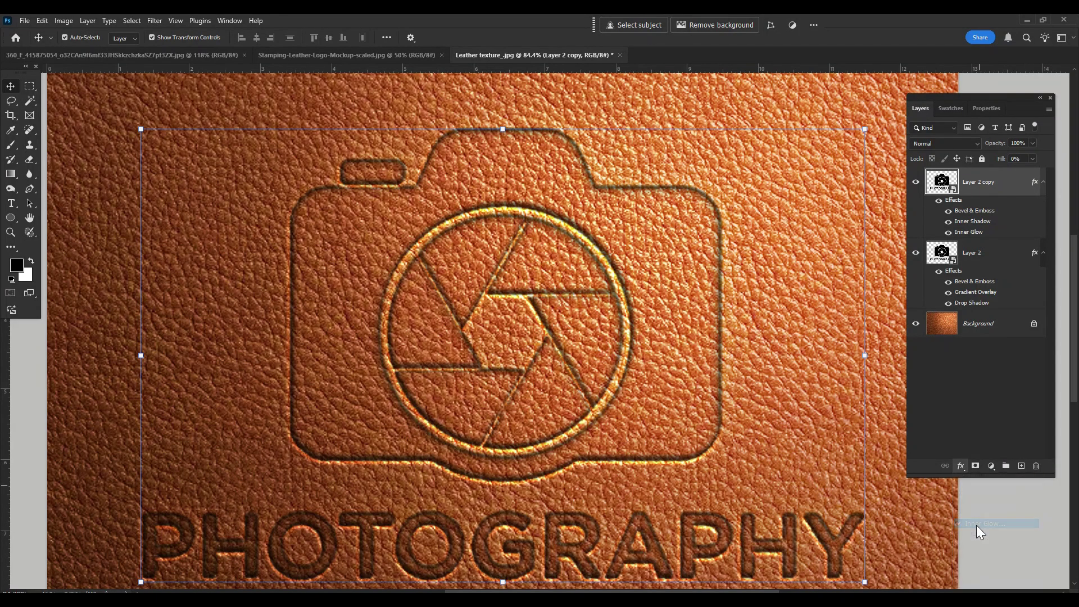
left_click_drag(671, 174, 634, 177)
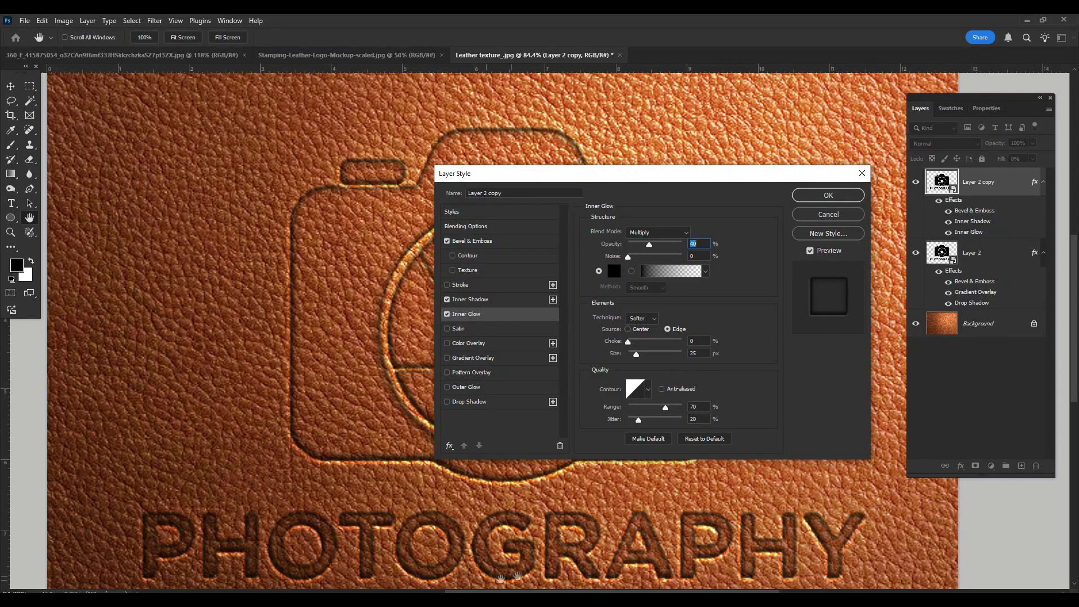
left_click_drag(576, 181, 840, 139)
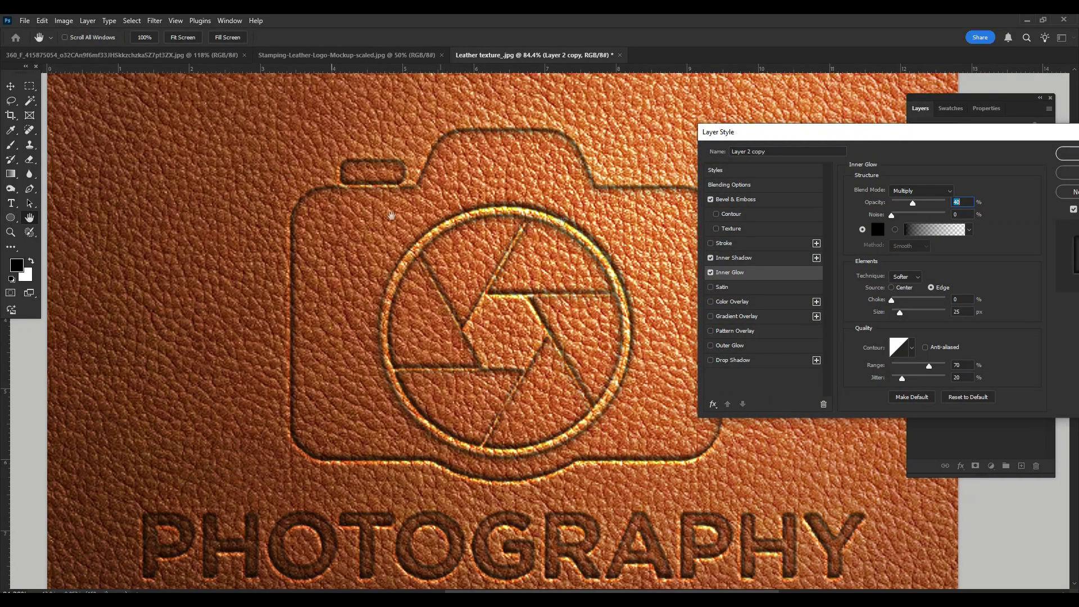
left_click_drag(958, 131, 794, 139)
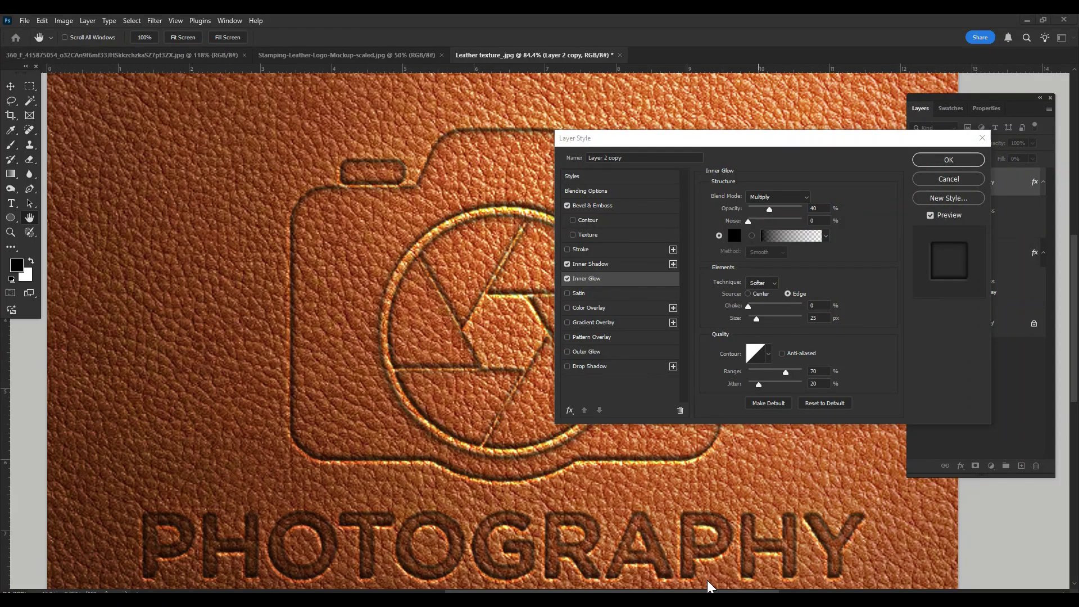
left_click(594, 375)
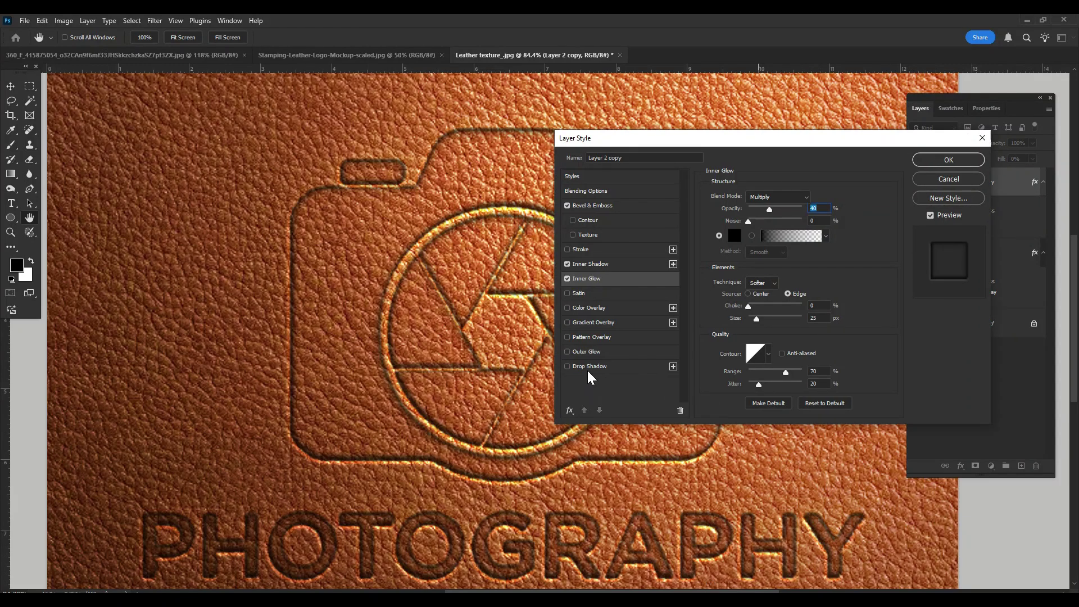
left_click(586, 366)
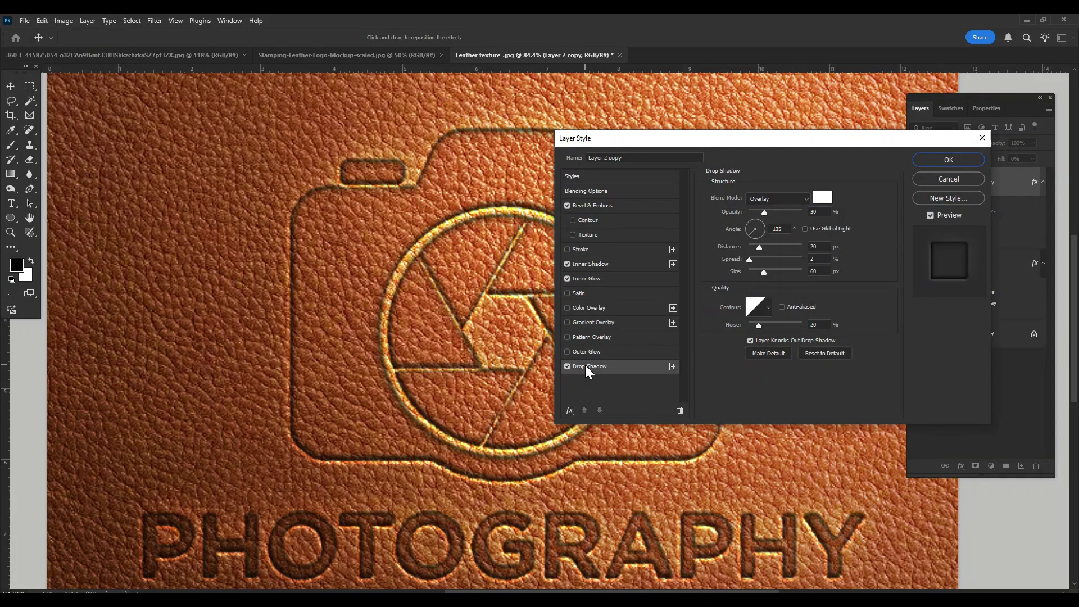
left_click(767, 200)
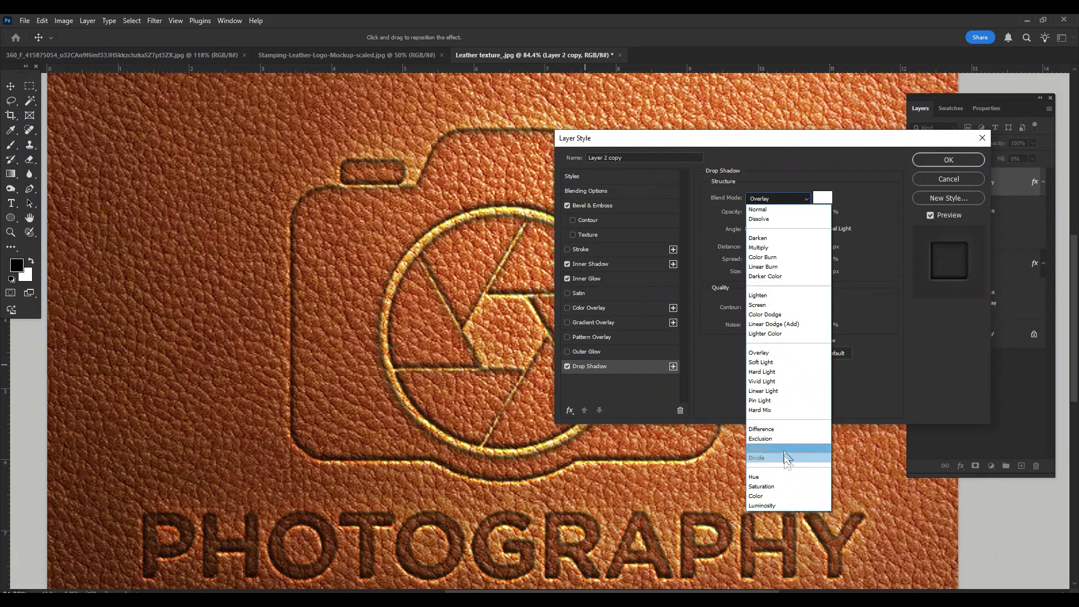
left_click(783, 392)
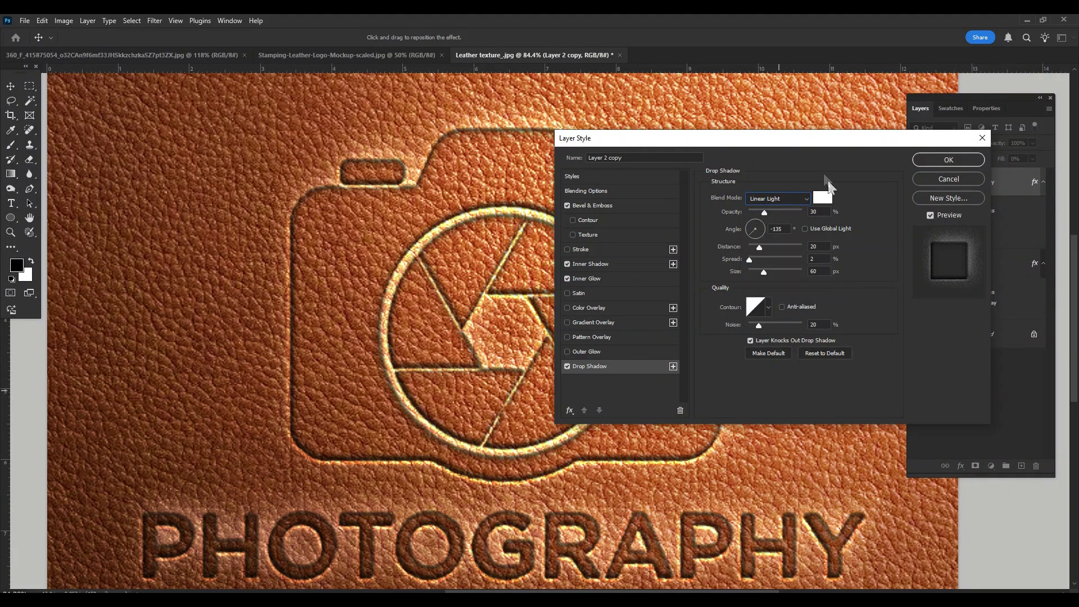
Set the Drop Shadow opacity to 20%, distance to 4 px, spread to 10% and size to 30 px.
left_click_drag(823, 212, 791, 217)
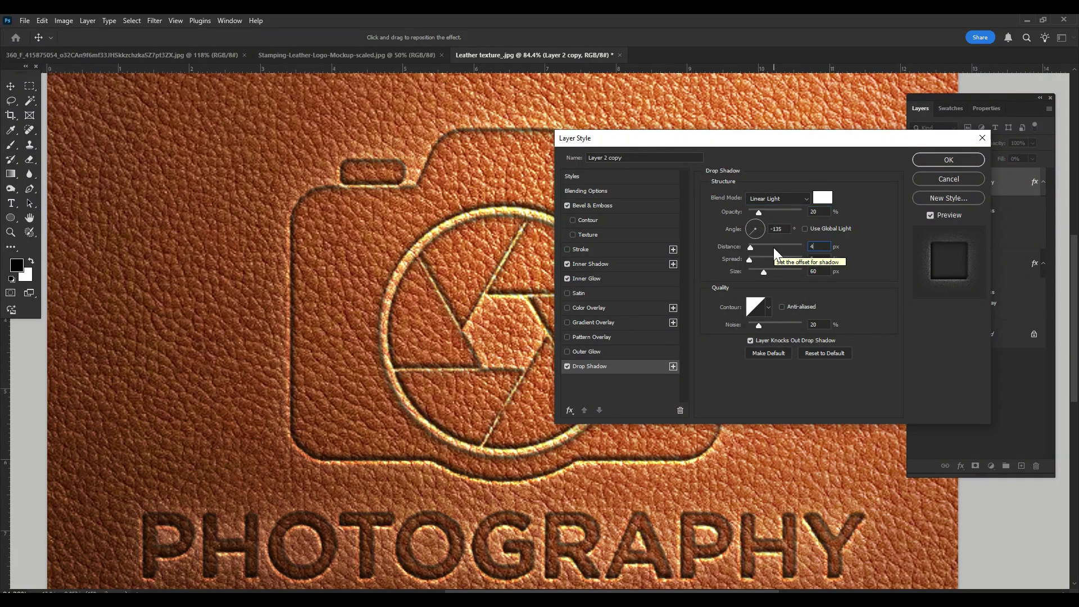
key("Tab")
type("10")
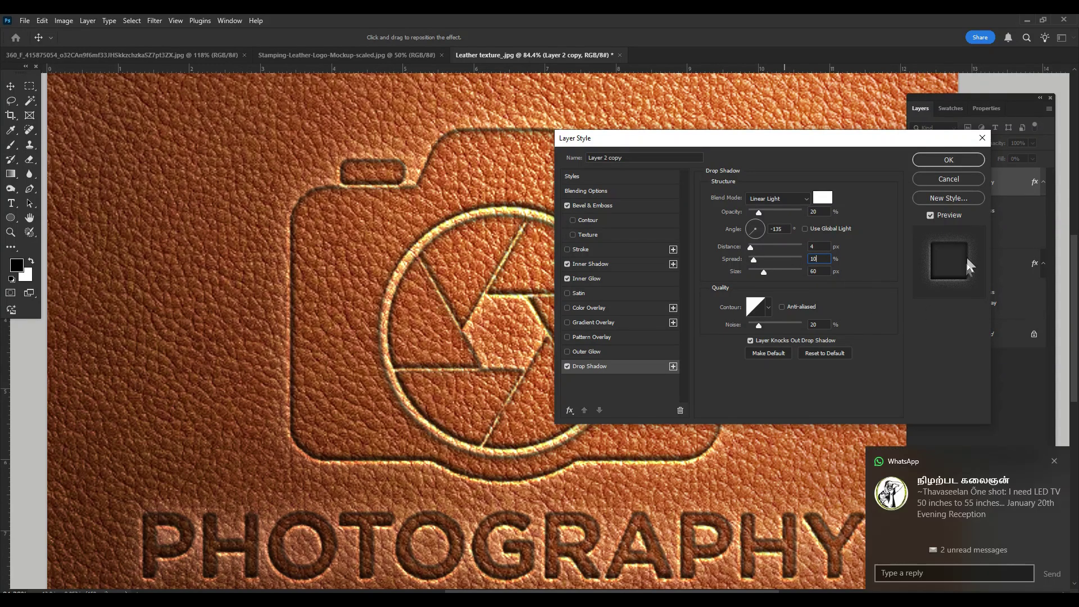
left_click(1055, 461)
double_click(815, 272)
type("30")
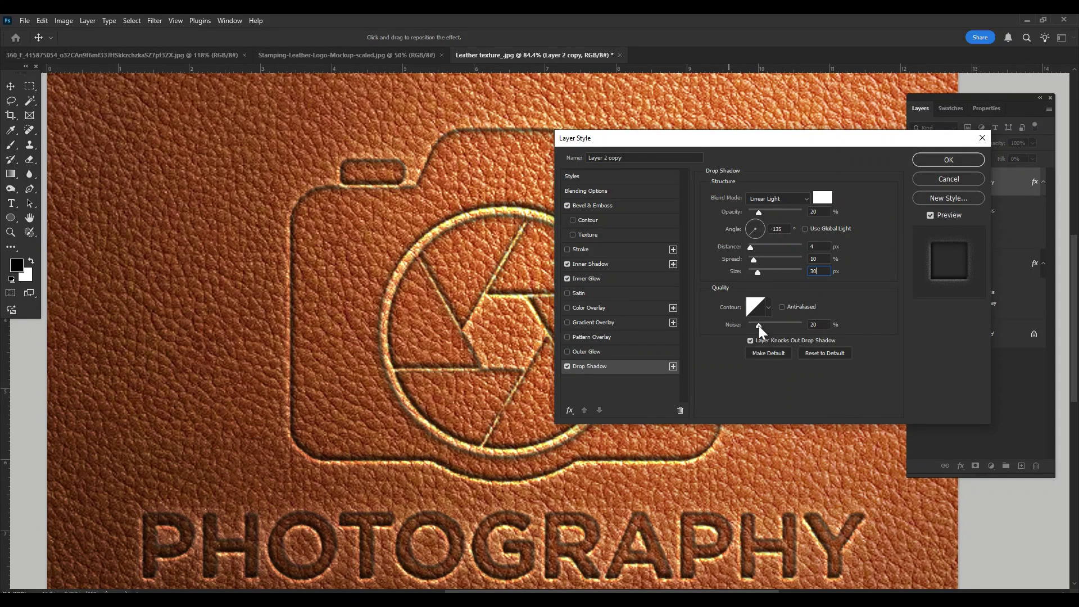
Reduce the Drop Shadow noise to its minimum and apply Layer 2 copy's layer style.
left_click_drag(754, 326, 653, 315)
left_click(938, 158)
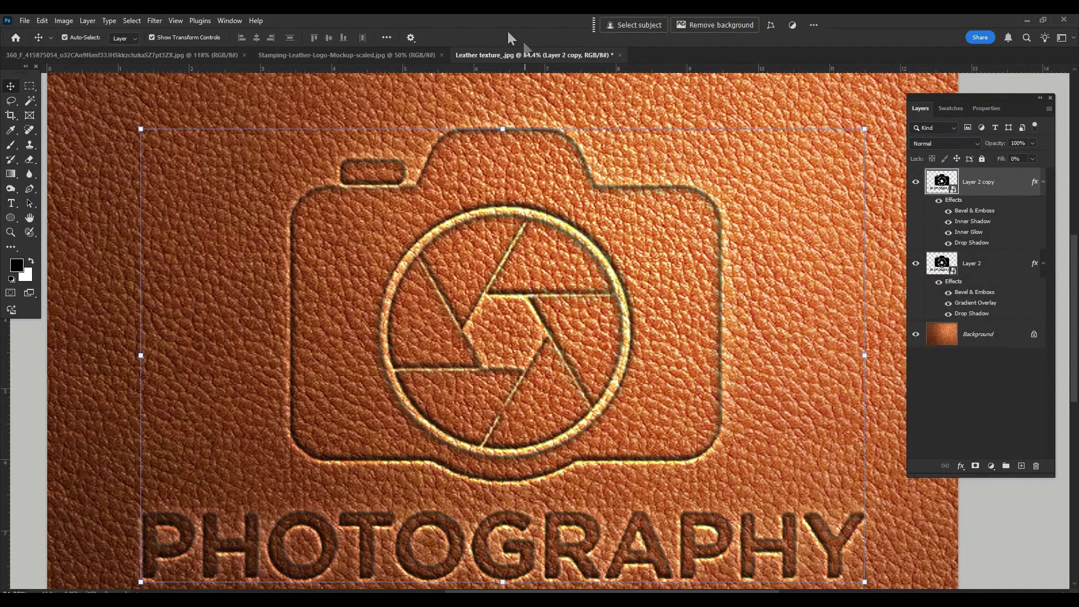
scroll(630, 333, "down", 2)
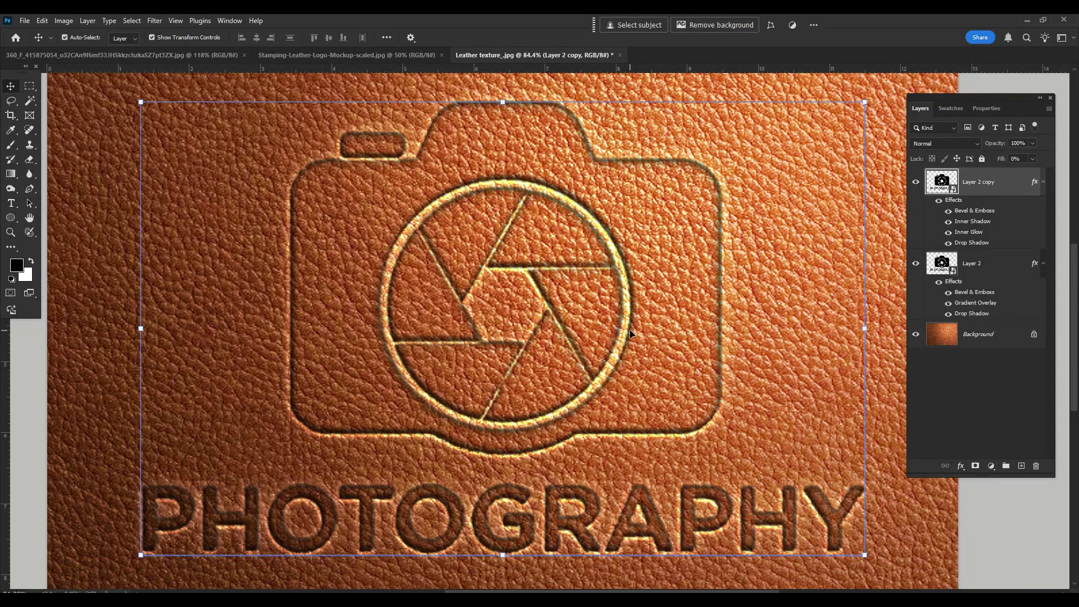